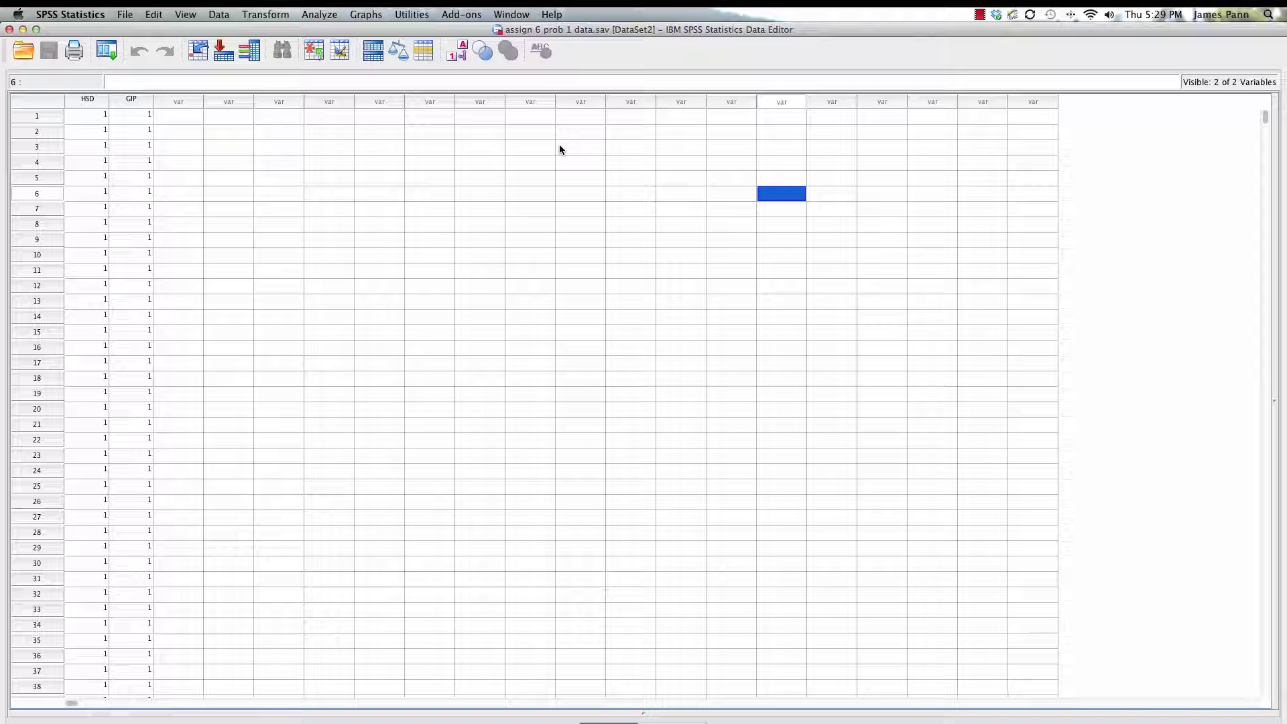
Step: Step through the first cases' HSD and GIP values in the Data View
{"action": "left_click", "coordinate": [137, 117]}
{"action": "key", "text": "Left"}
{"action": "key", "text": "Down"}
{"action": "key", "text": "Right"}
{"action": "key", "text": "Up"}
{"action": "key", "text": "Right"}
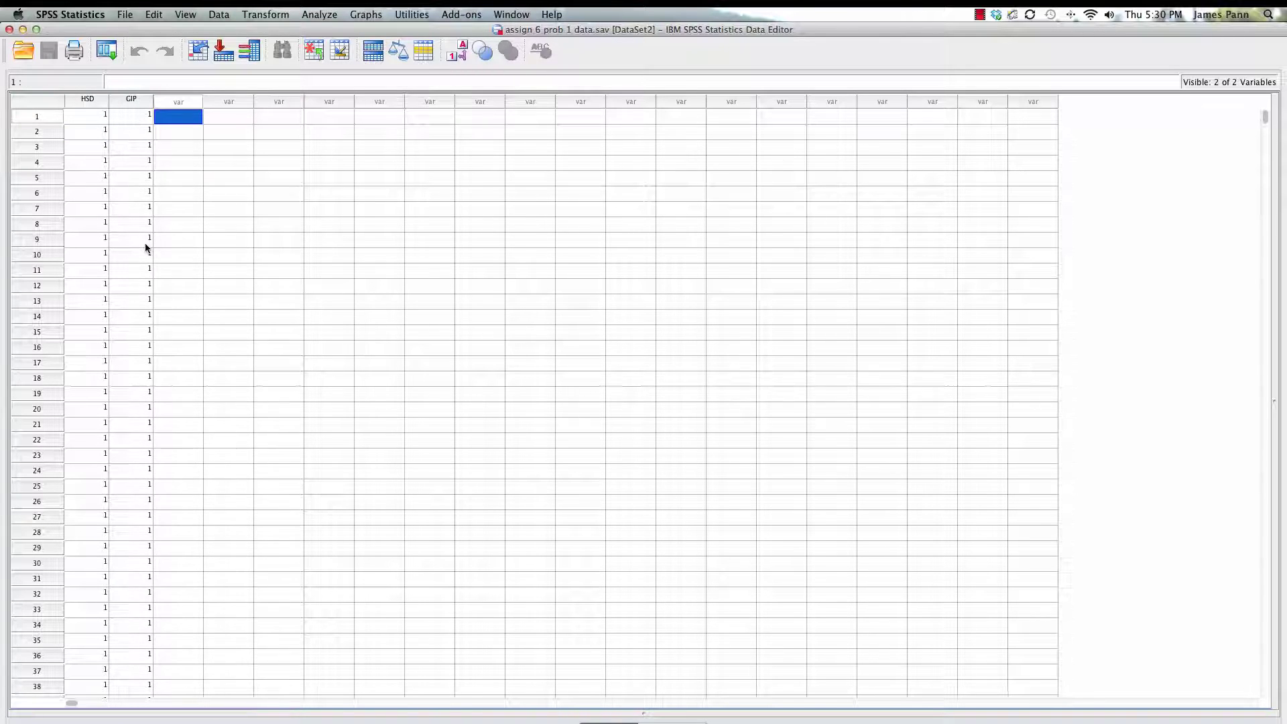
Step: Scroll down the Data View to the last of the 1,470-plus cases
{"action": "scroll", "coordinate": [146, 248], "scroll_direction": "down", "scroll_amount": 1}
{"action": "scroll", "coordinate": [143, 275], "scroll_direction": "down", "scroll_amount": 20}
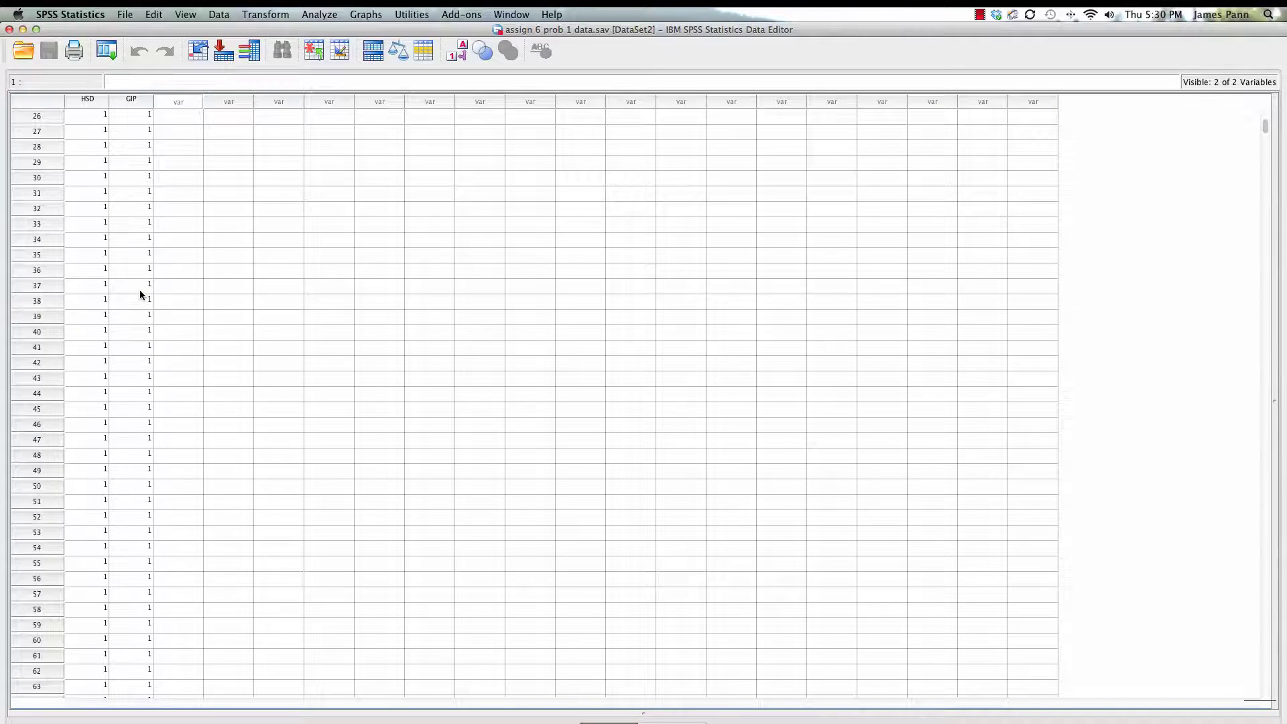
{"action": "scroll", "coordinate": [140, 293], "scroll_direction": "down", "scroll_amount": 20}
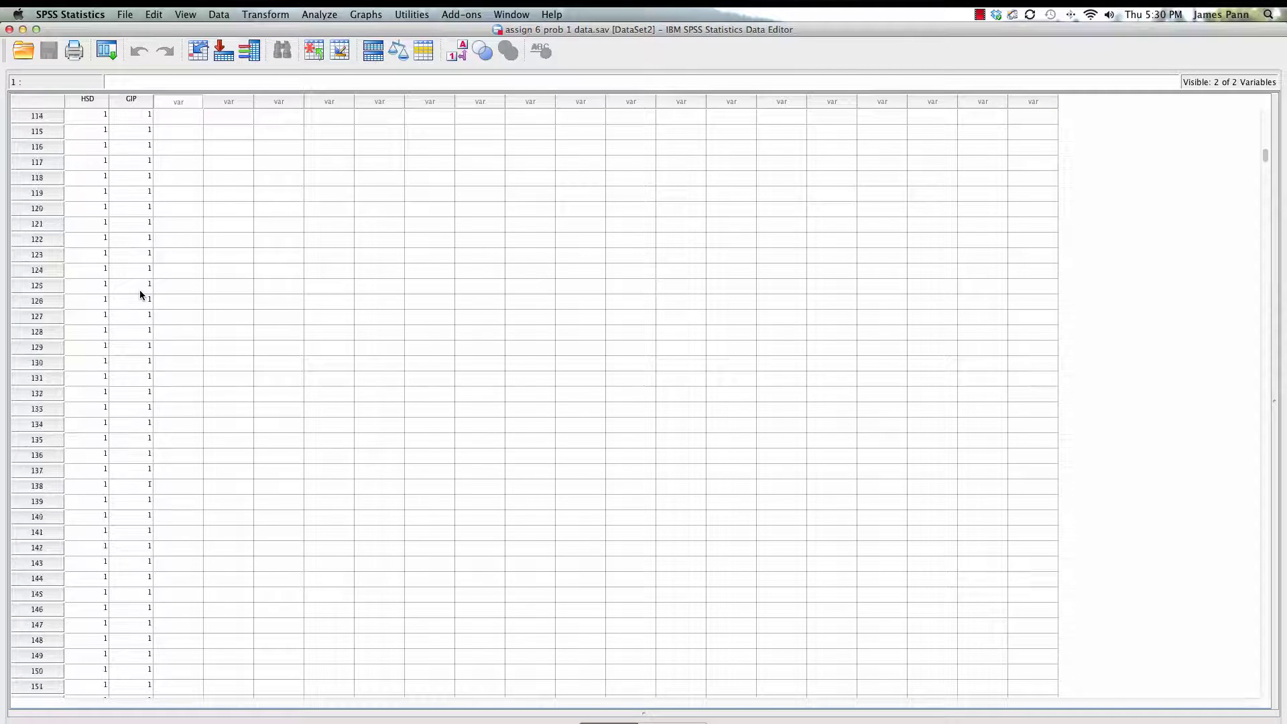
{"action": "scroll", "coordinate": [140, 290], "scroll_direction": "down", "scroll_amount": 20}
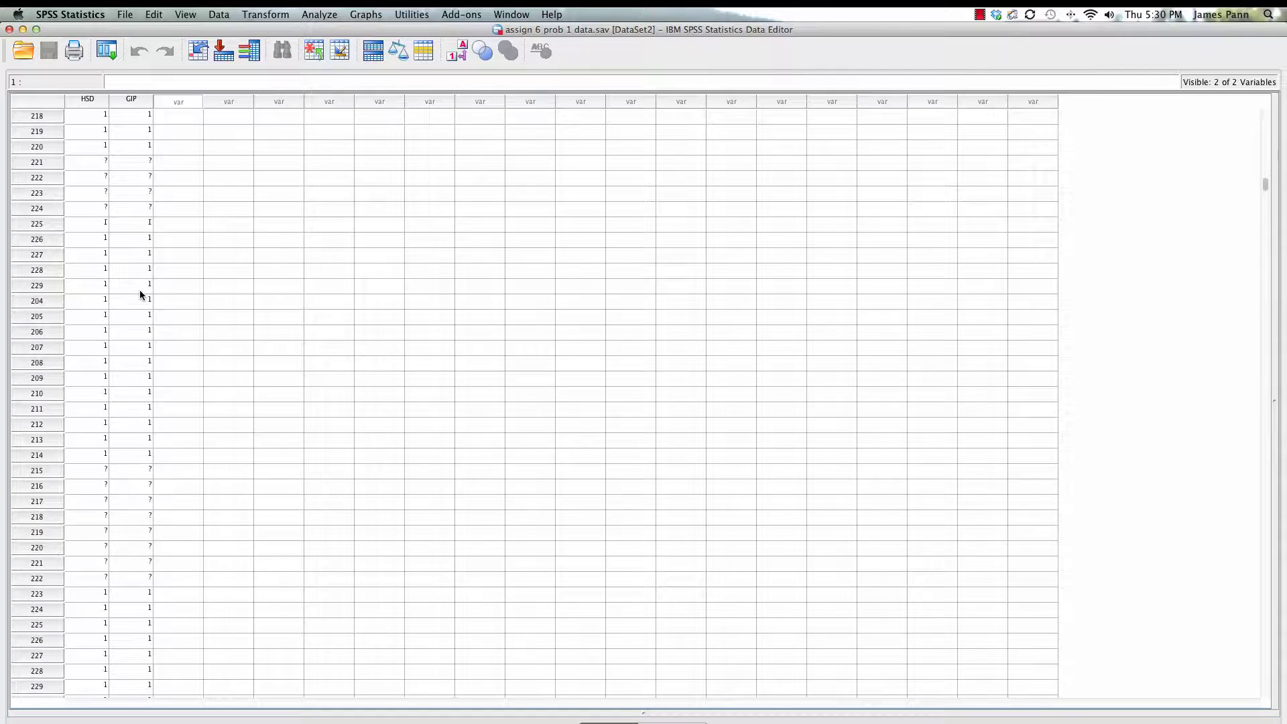
{"action": "scroll", "coordinate": [571, 677], "scroll_direction": "down", "scroll_amount": 20}
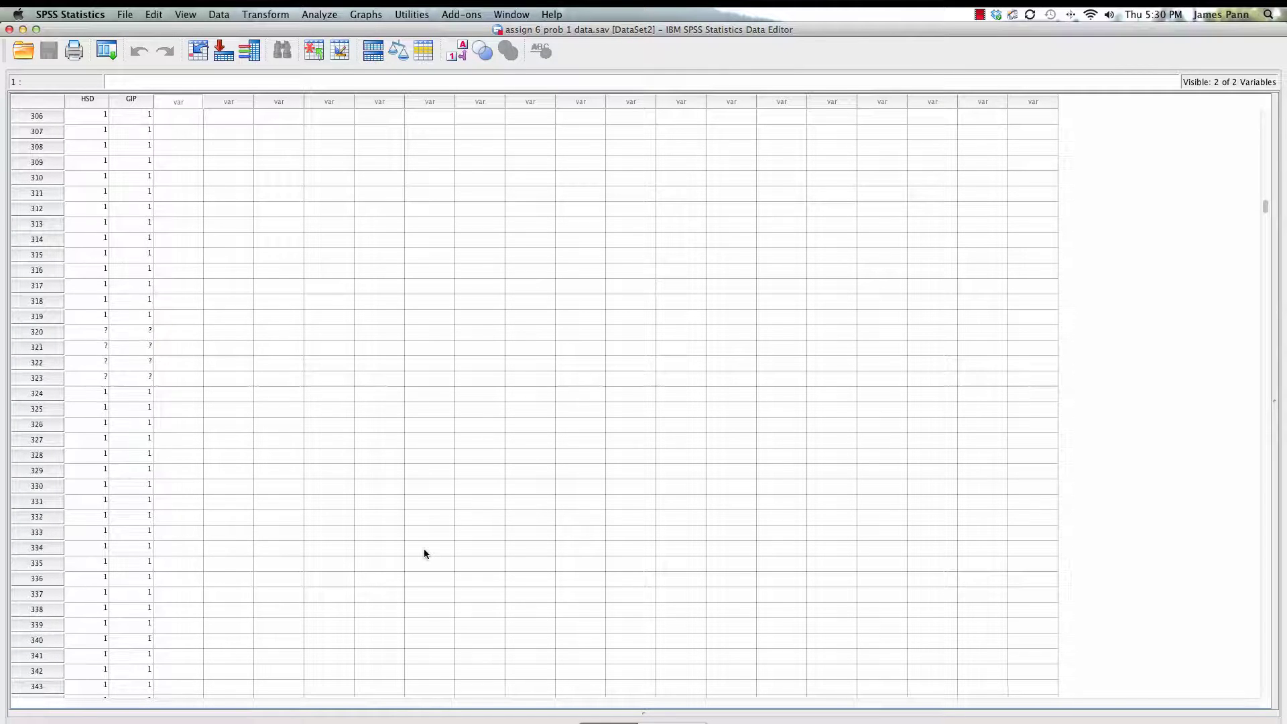
{"action": "scroll", "coordinate": [424, 550], "scroll_direction": "down", "scroll_amount": 20}
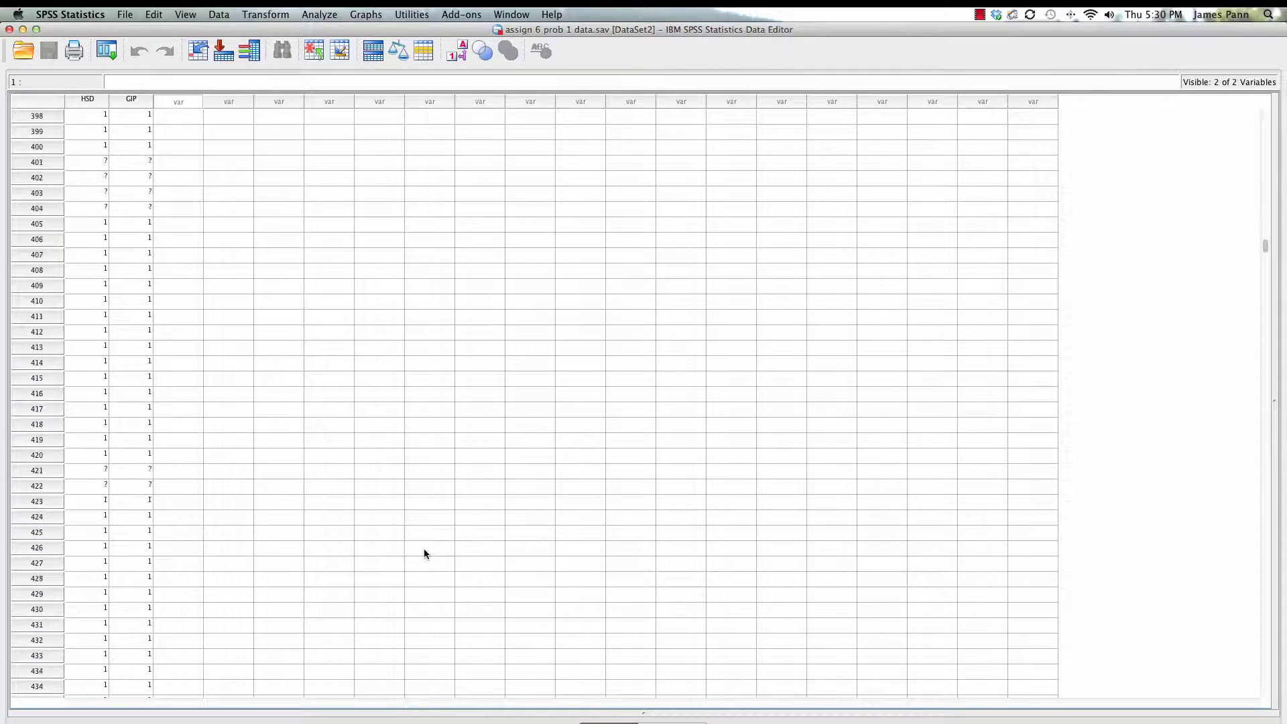
{"action": "scroll", "coordinate": [424, 549], "scroll_direction": "down", "scroll_amount": 20}
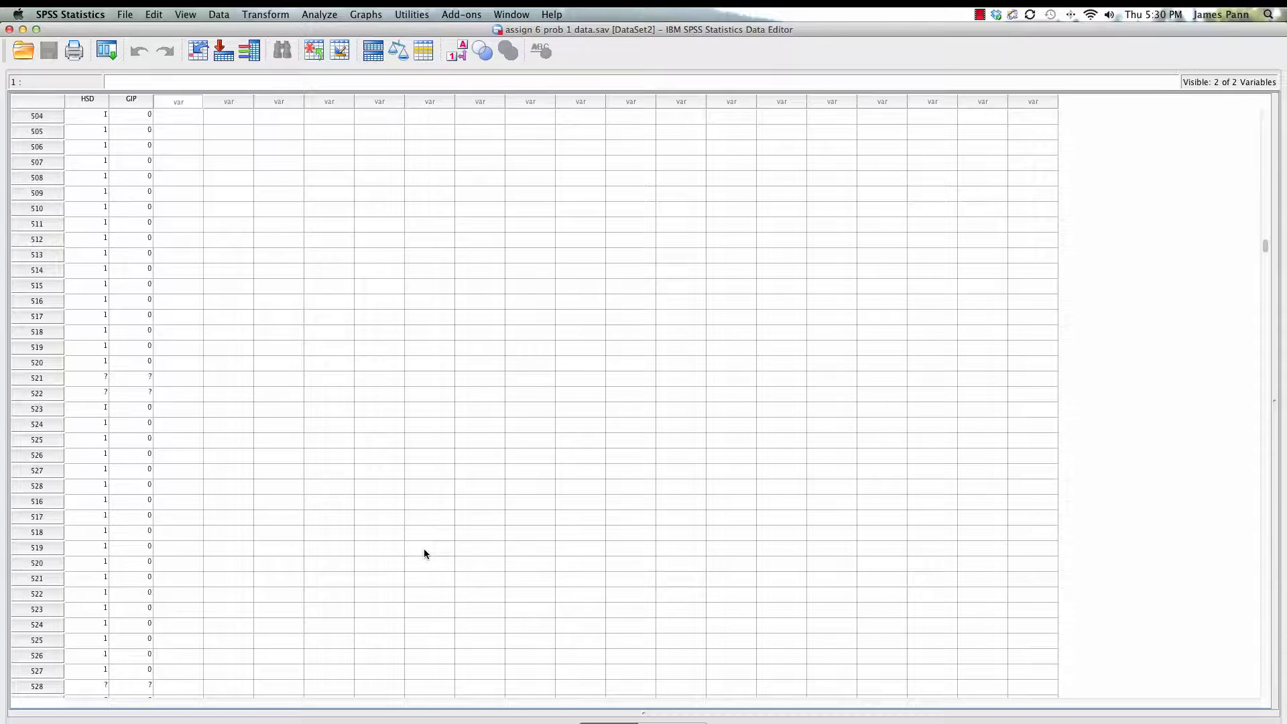
{"action": "scroll", "coordinate": [424, 554], "scroll_direction": "down", "scroll_amount": 20}
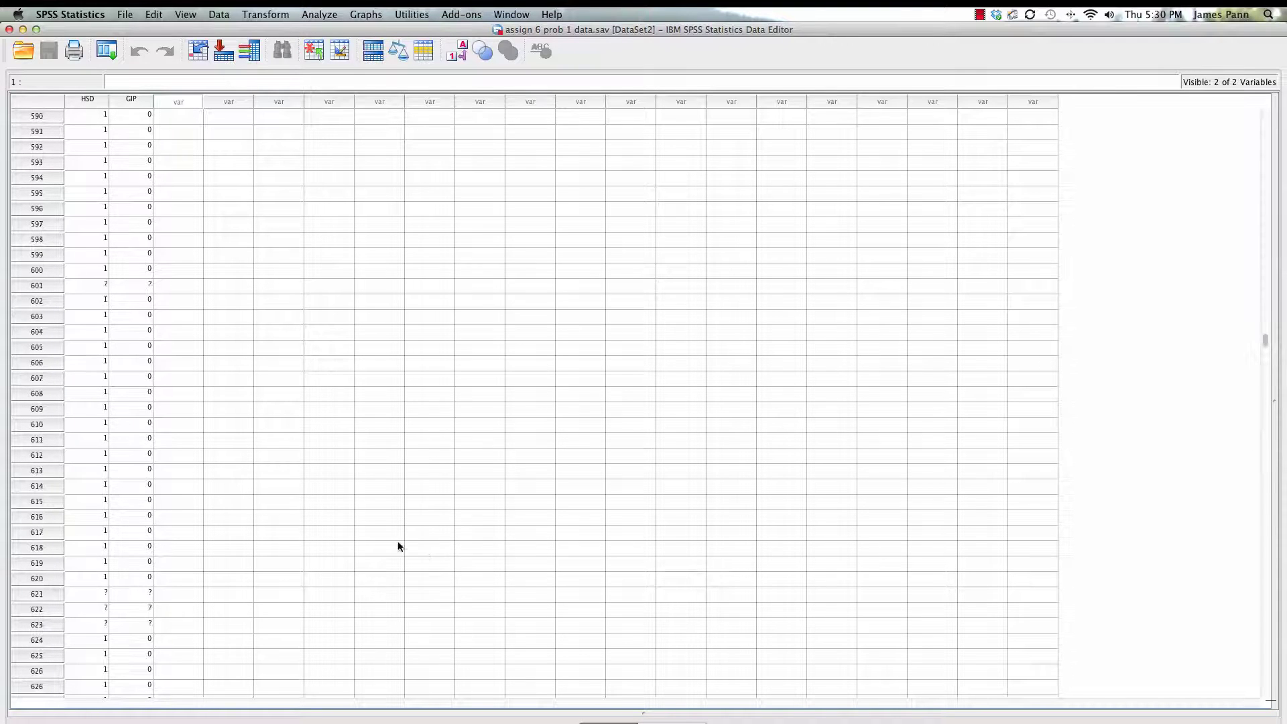
{"action": "scroll", "coordinate": [474, 606], "scroll_direction": "down", "scroll_amount": 20}
{"action": "scroll", "coordinate": [164, 482], "scroll_direction": "down", "scroll_amount": 20}
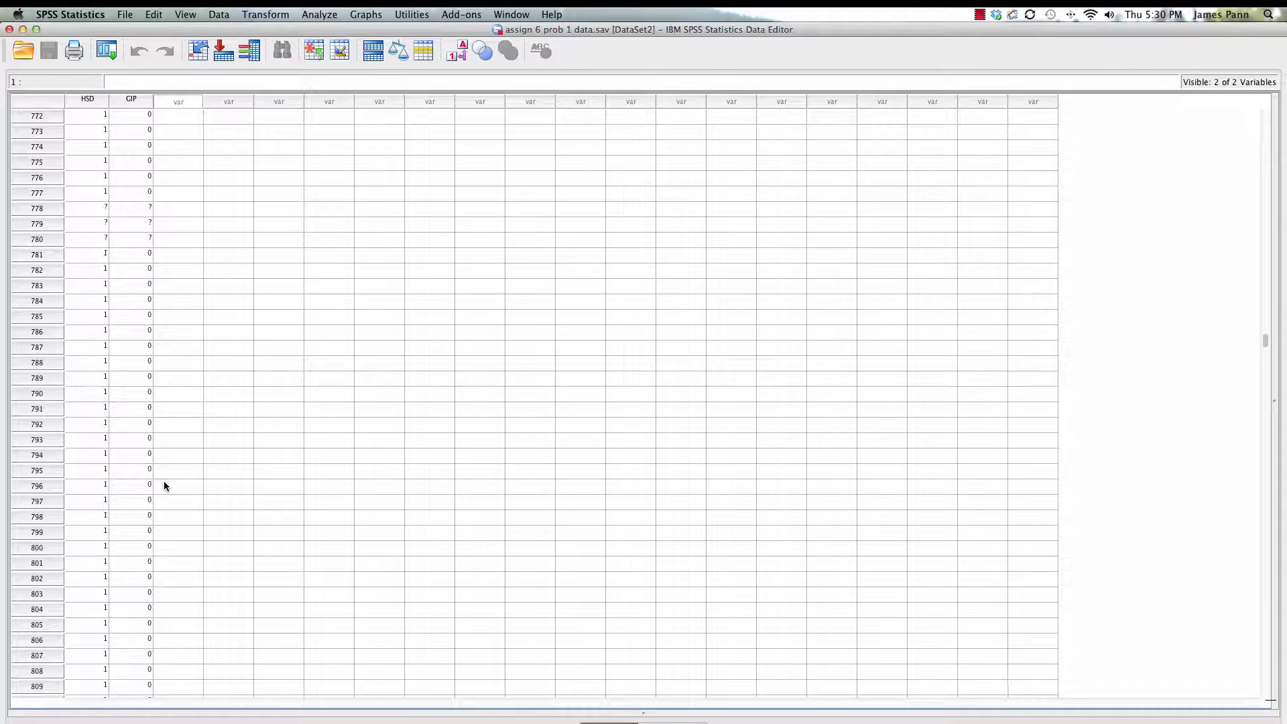
{"action": "scroll", "coordinate": [164, 482], "scroll_direction": "down", "scroll_amount": 20}
{"action": "scroll", "coordinate": [164, 485], "scroll_direction": "down", "scroll_amount": 20}
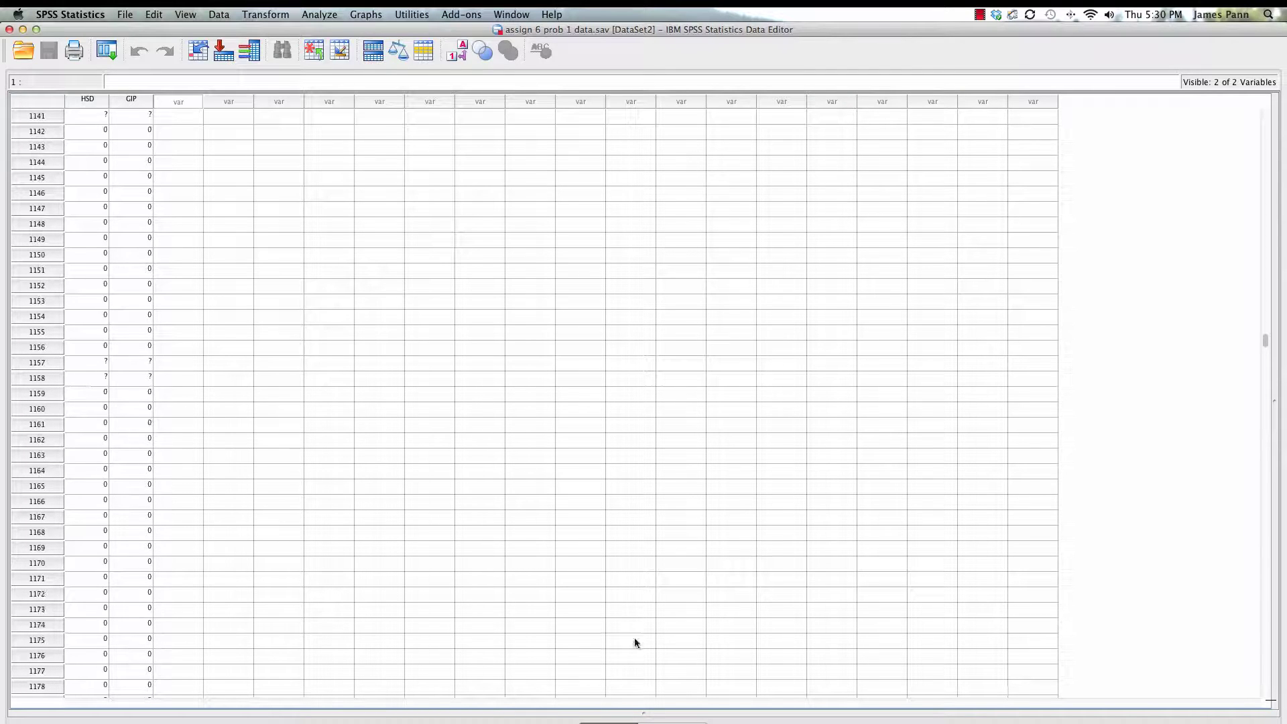
{"action": "scroll", "coordinate": [631, 669], "scroll_direction": "down", "scroll_amount": 8}
{"action": "scroll", "coordinate": [536, 395], "scroll_direction": "down", "scroll_amount": 15}
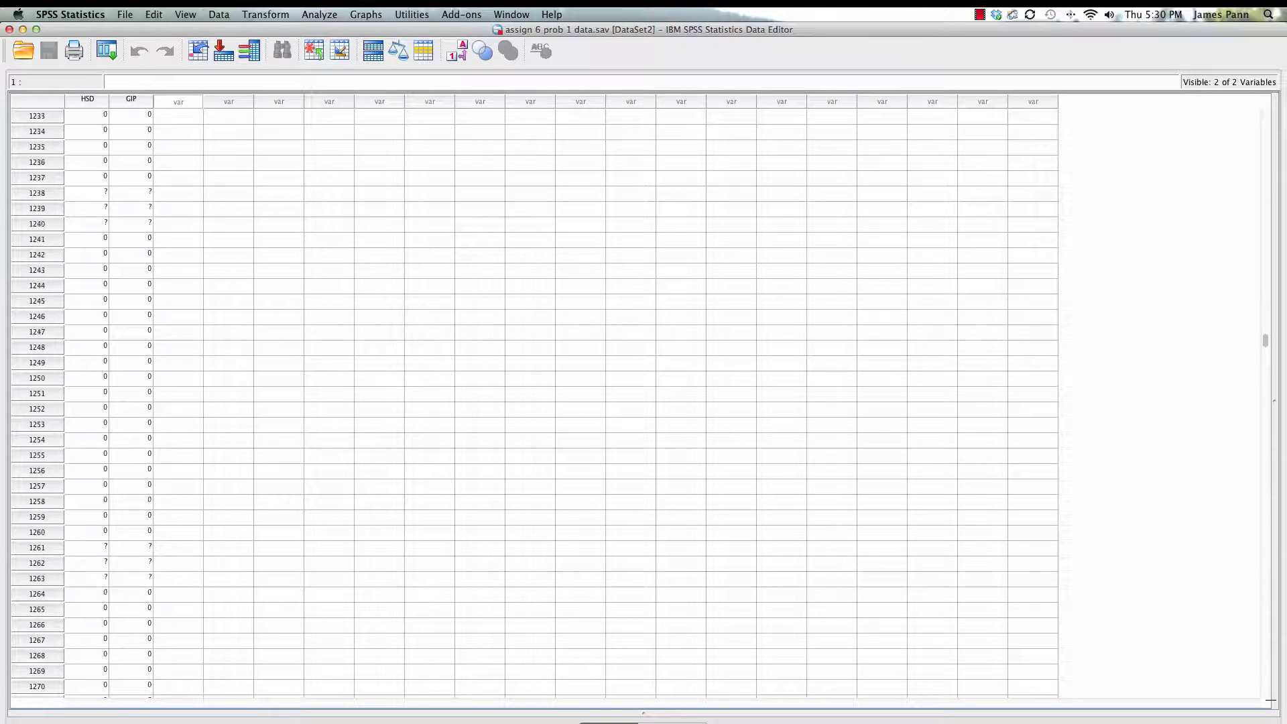
{"action": "scroll", "coordinate": [489, 402], "scroll_direction": "down", "scroll_amount": 20}
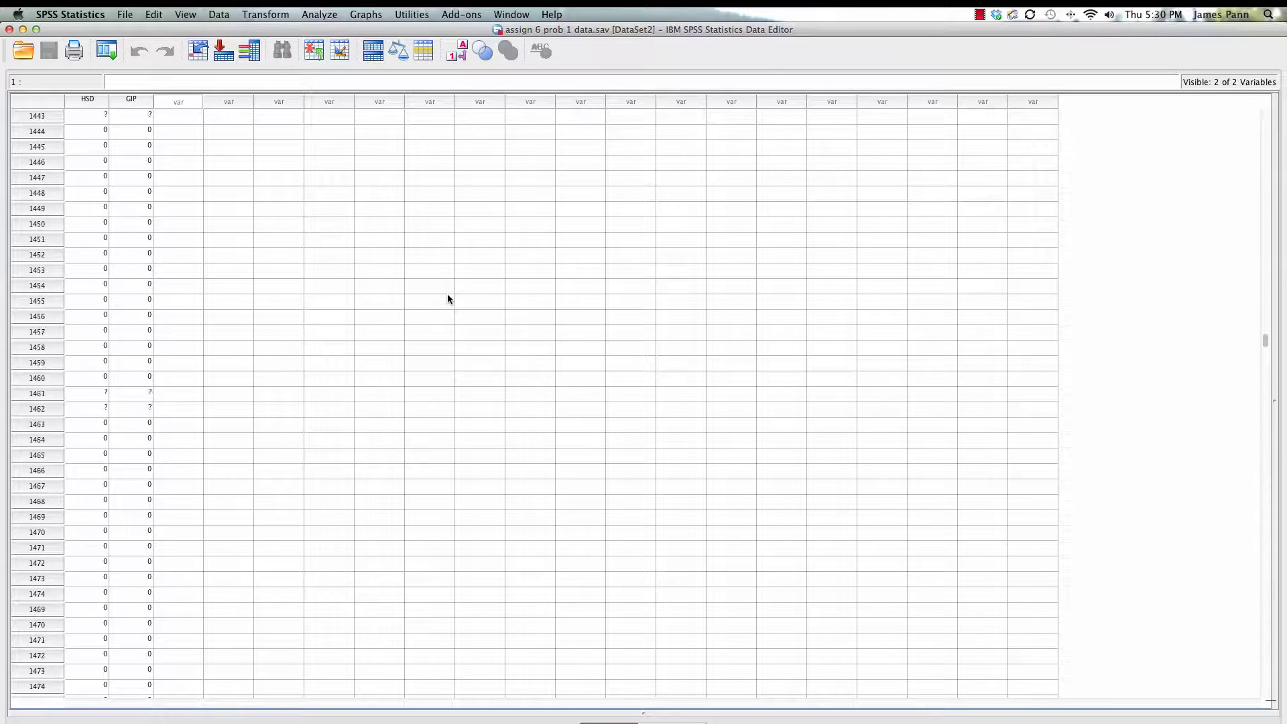
Step: Check HSD's value labels (0 = No, 1 = Yes) in Variable View, then return to Data View
{"action": "key", "text": "ctrl+t"}
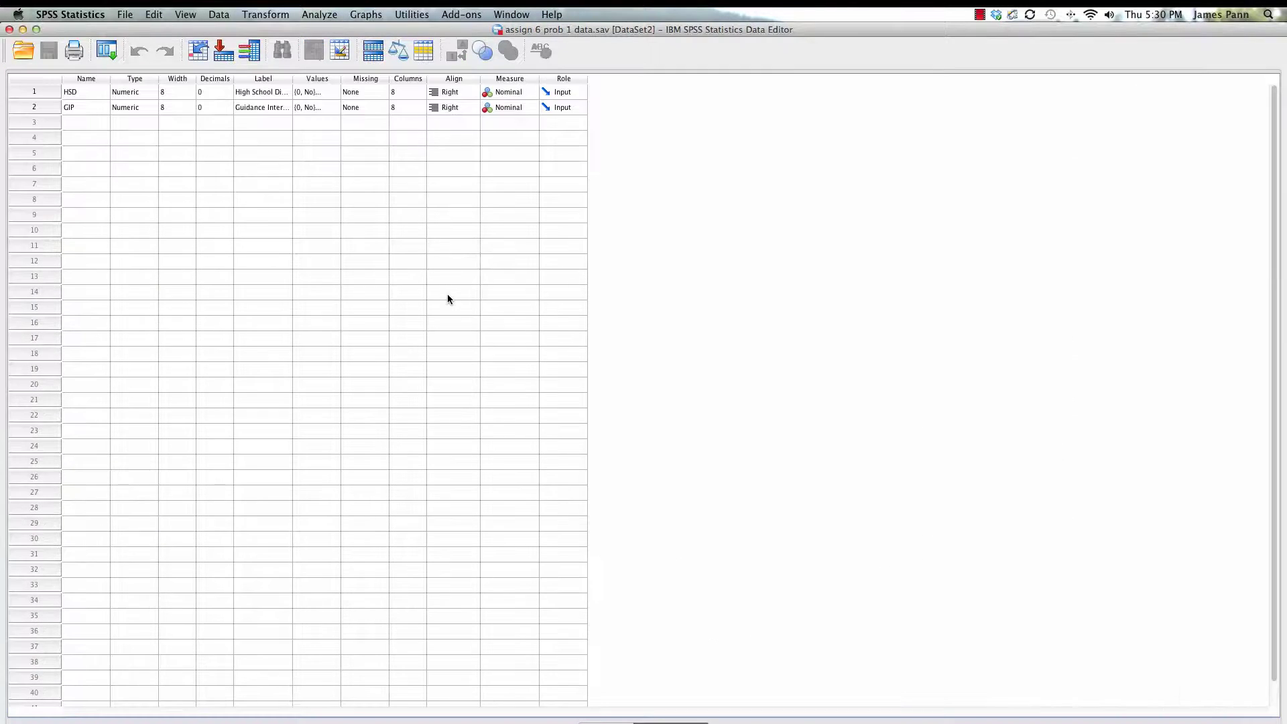
{"action": "left_click", "coordinate": [323, 90]}
{"action": "left_click", "coordinate": [330, 92]}
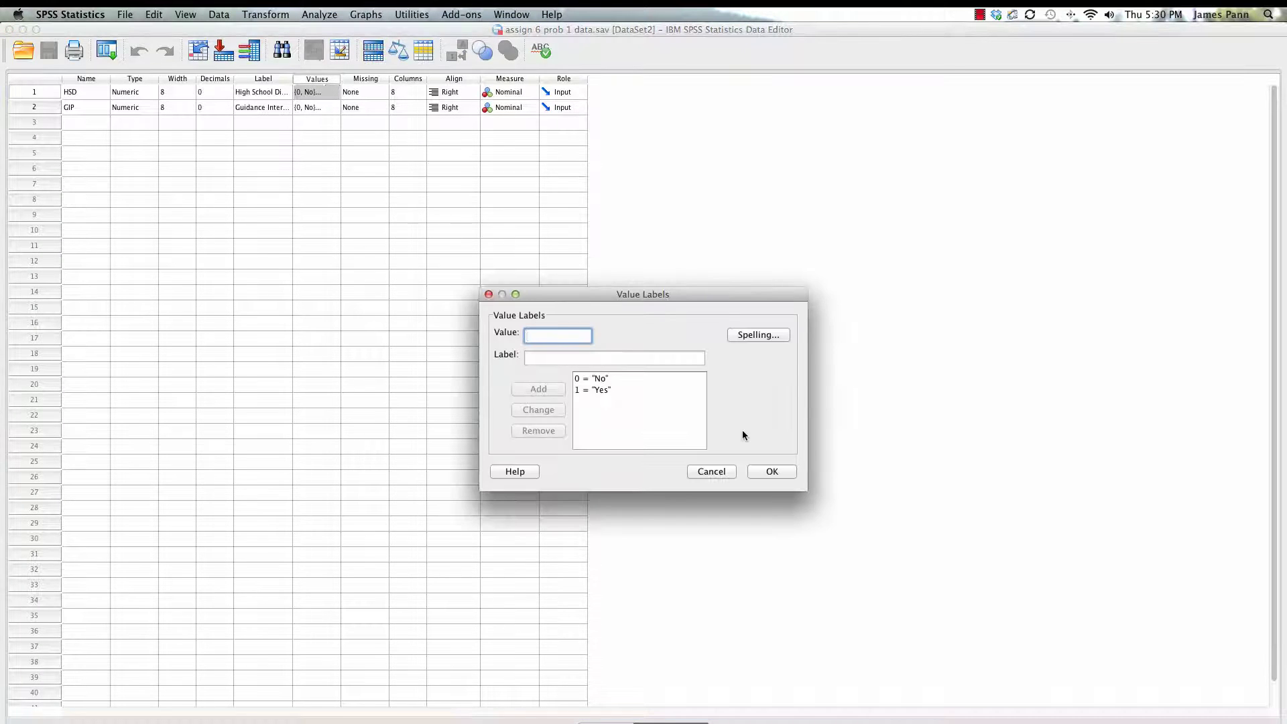
{"action": "left_click", "coordinate": [727, 472]}
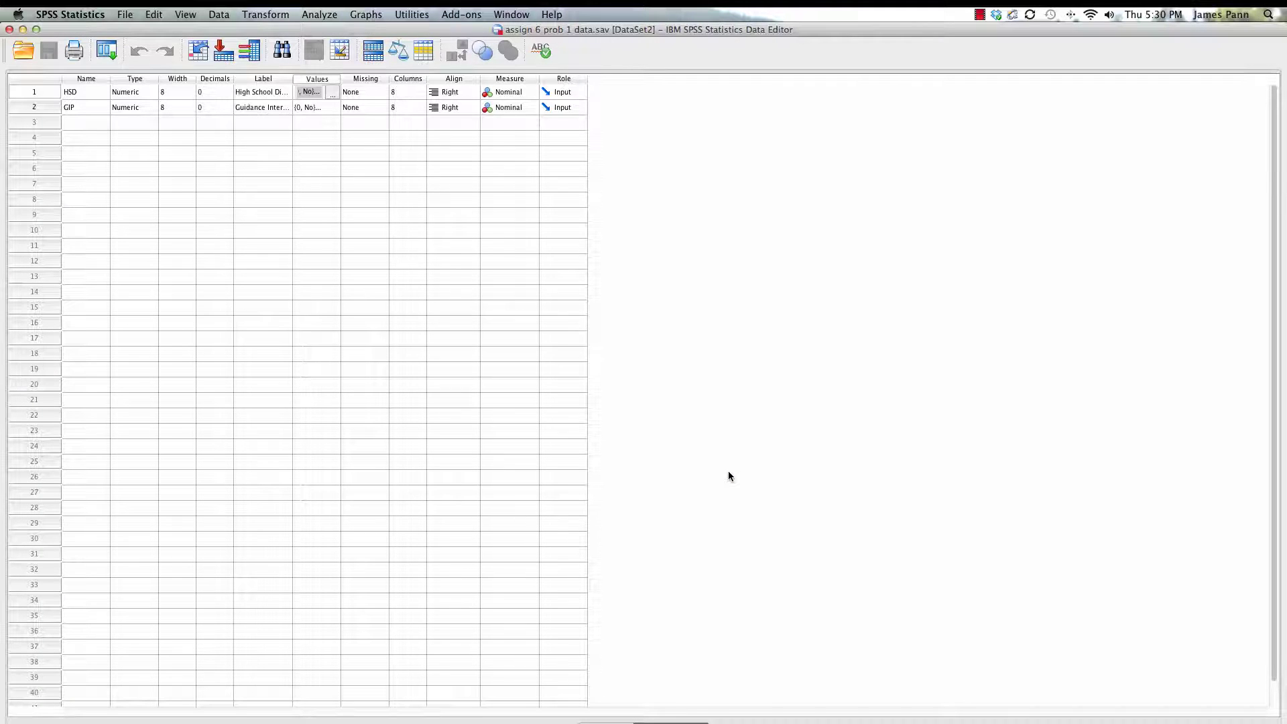
{"action": "left_click", "coordinate": [315, 124]}
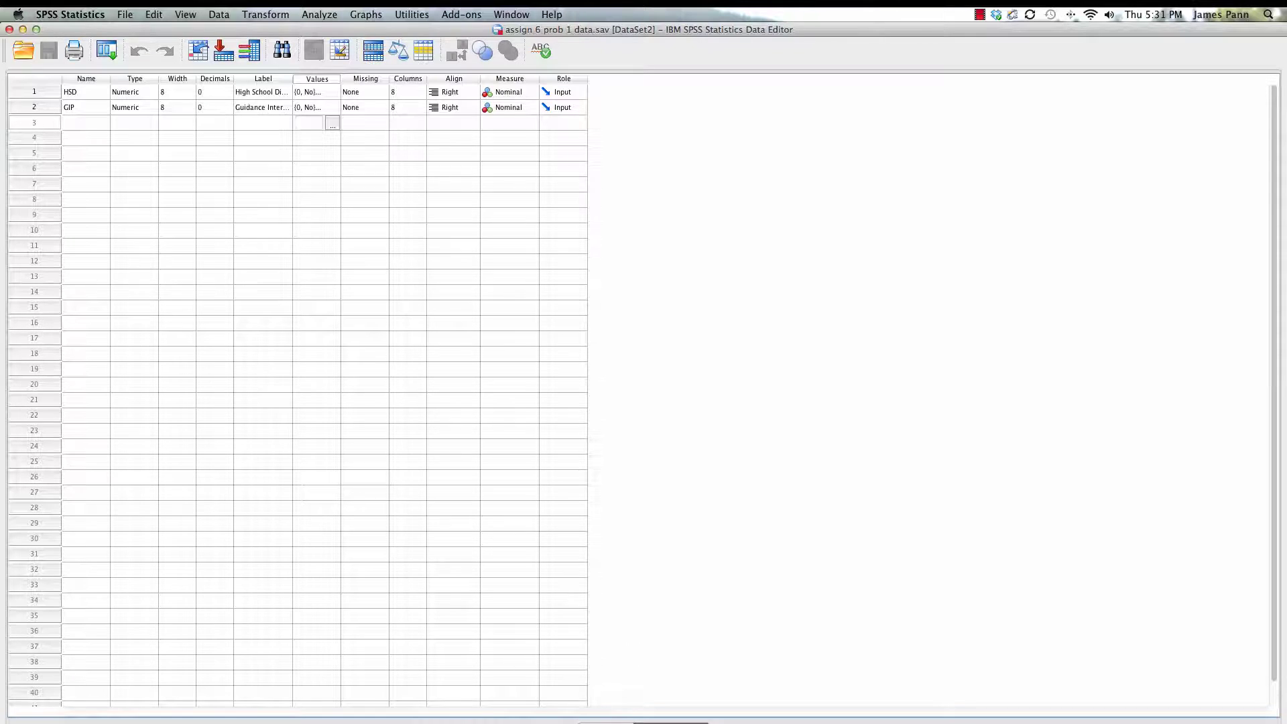
{"action": "left_click", "coordinate": [605, 721]}
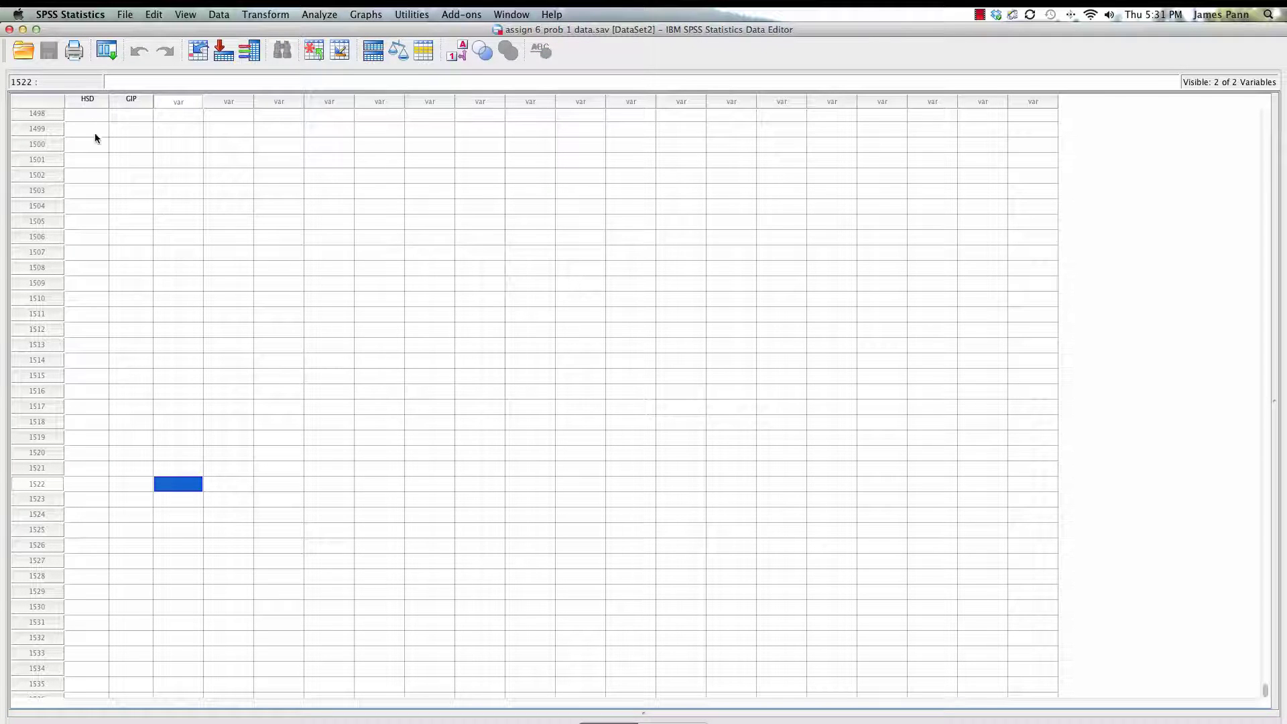
{"action": "scroll", "coordinate": [96, 138], "scroll_direction": "up", "scroll_amount": 15}
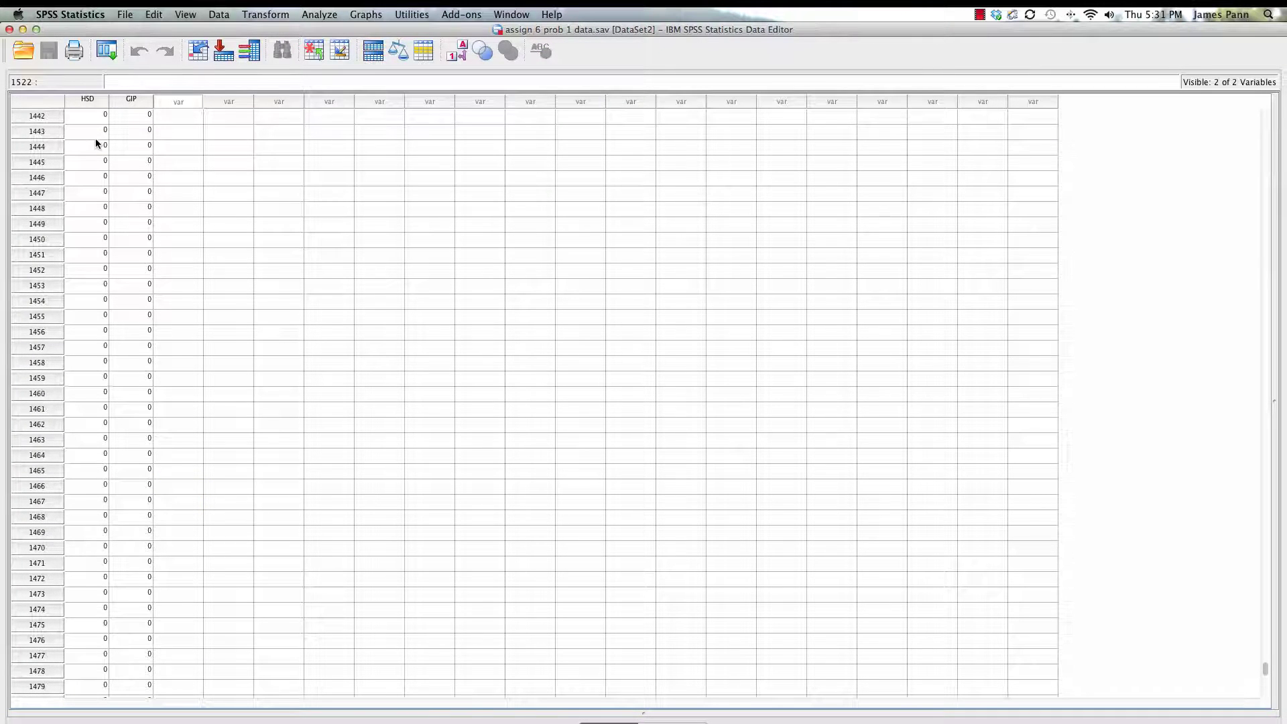
{"action": "scroll", "coordinate": [95, 138], "scroll_direction": "down", "scroll_amount": 10}
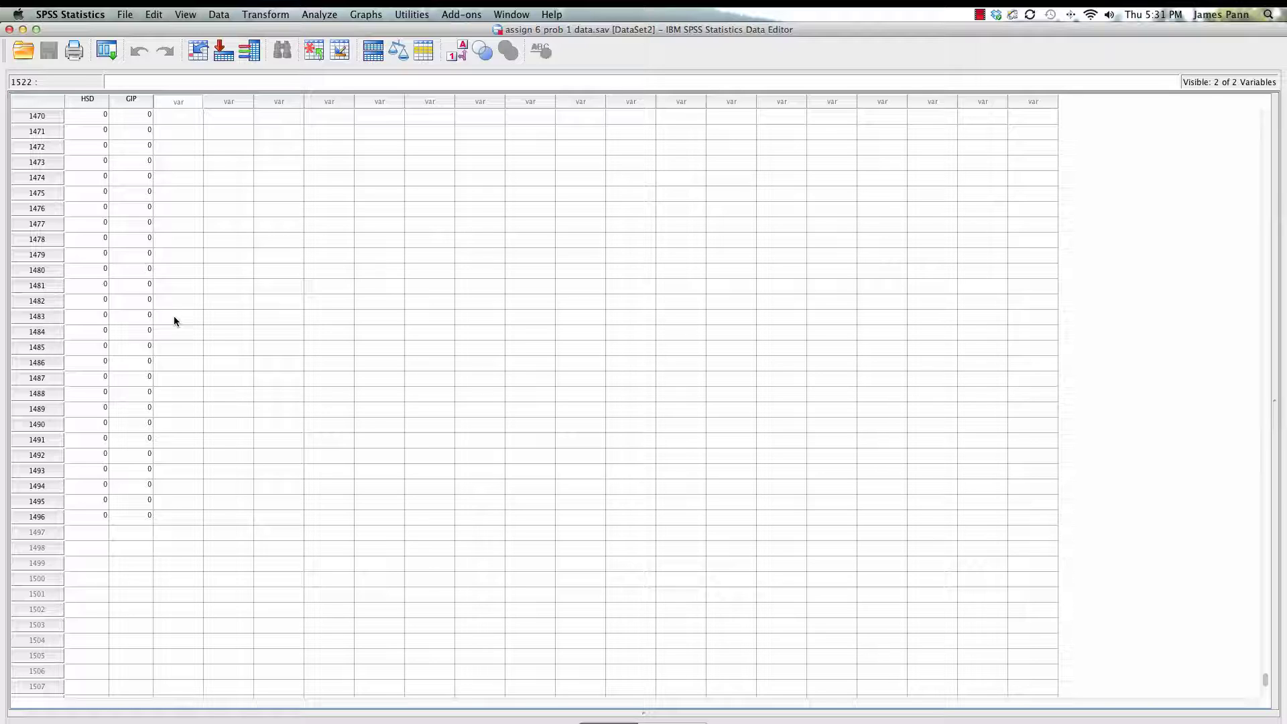
Step: Open Crosstabs with High School Diploma (HSD) as the row variable
{"action": "left_click", "coordinate": [318, 16]}
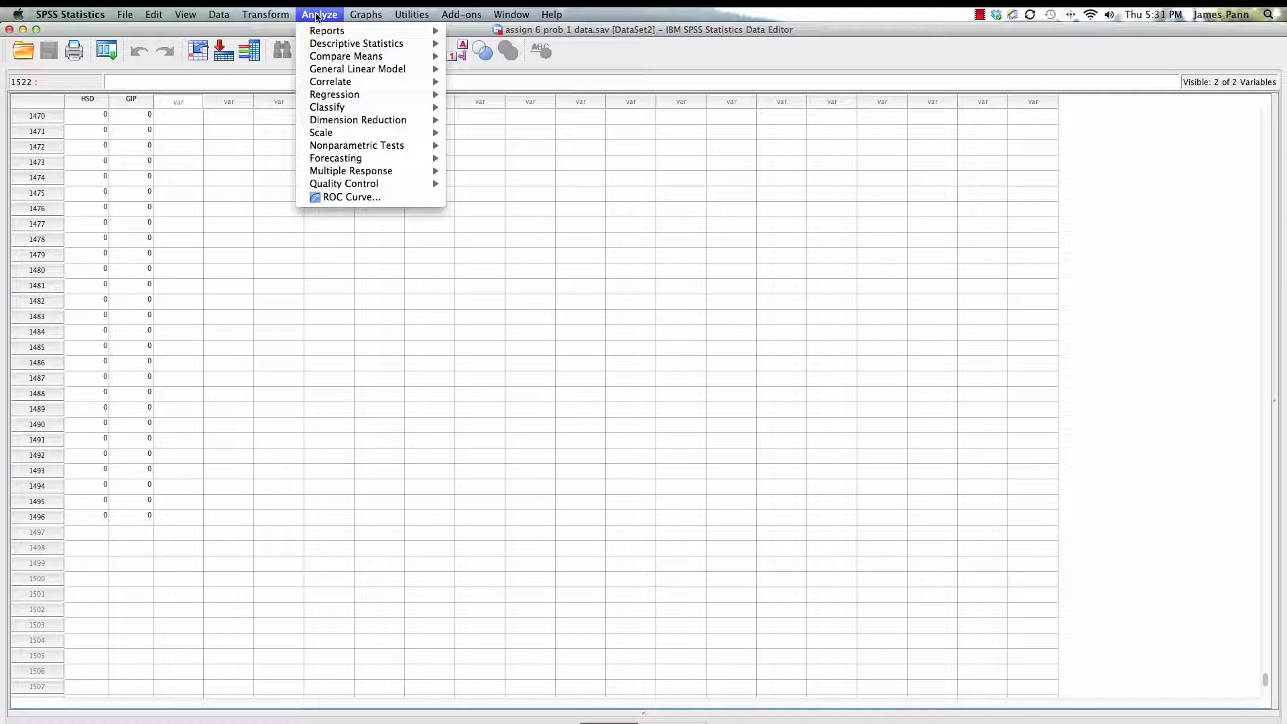
{"action": "mouse_move", "coordinate": [318, 43]}
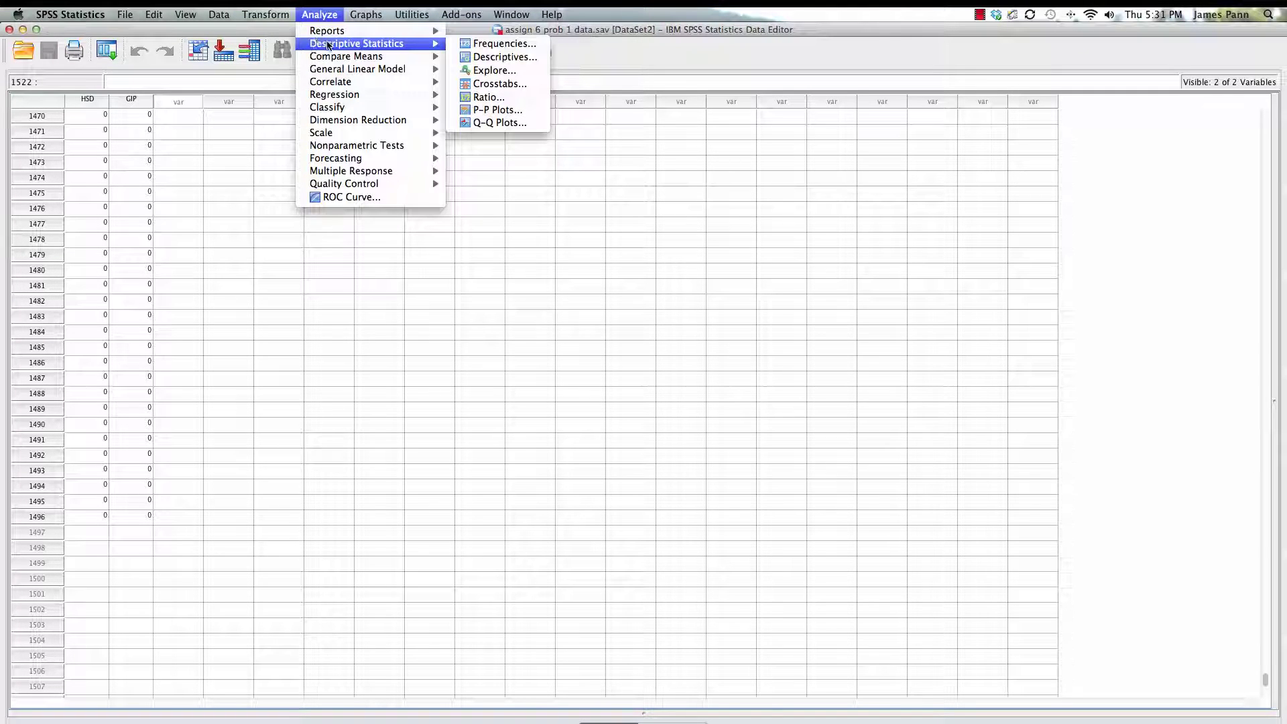
{"action": "left_click", "coordinate": [499, 84]}
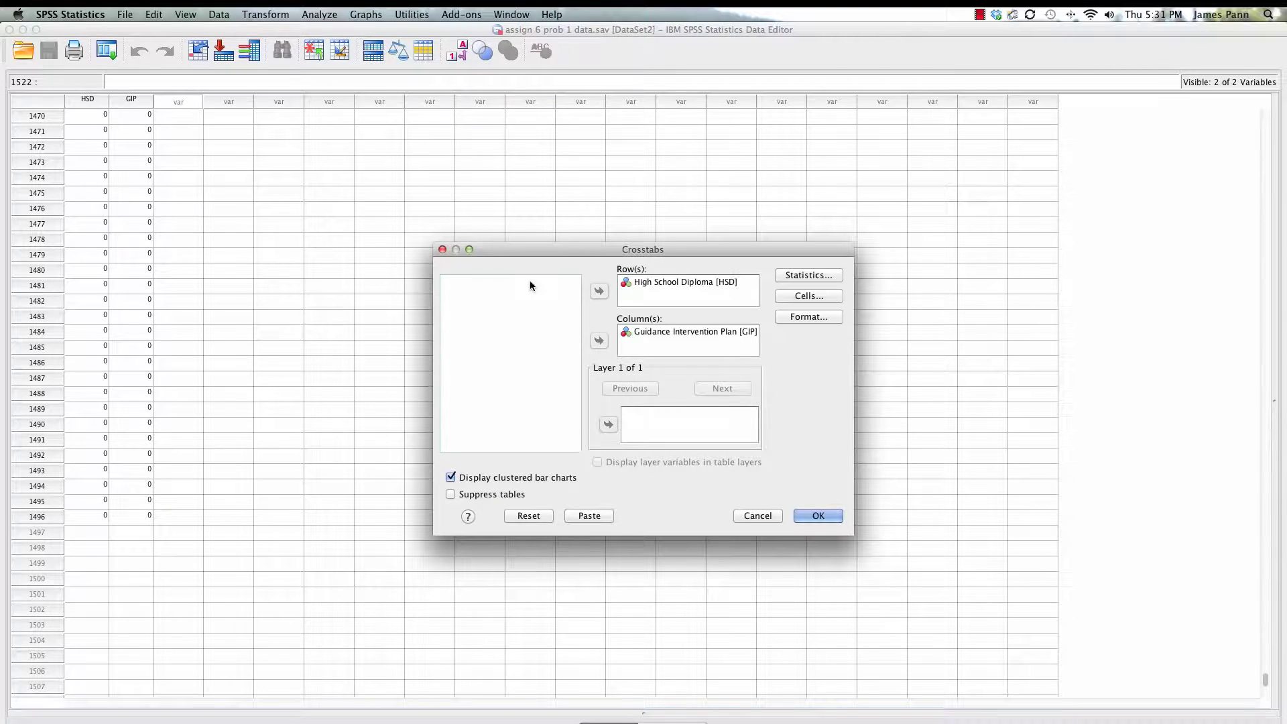
{"action": "left_click_drag", "start_coordinate": [665, 287], "coordinate": [599, 291]}
{"action": "left_click", "coordinate": [599, 291]}
{"action": "left_click", "coordinate": [600, 292]}
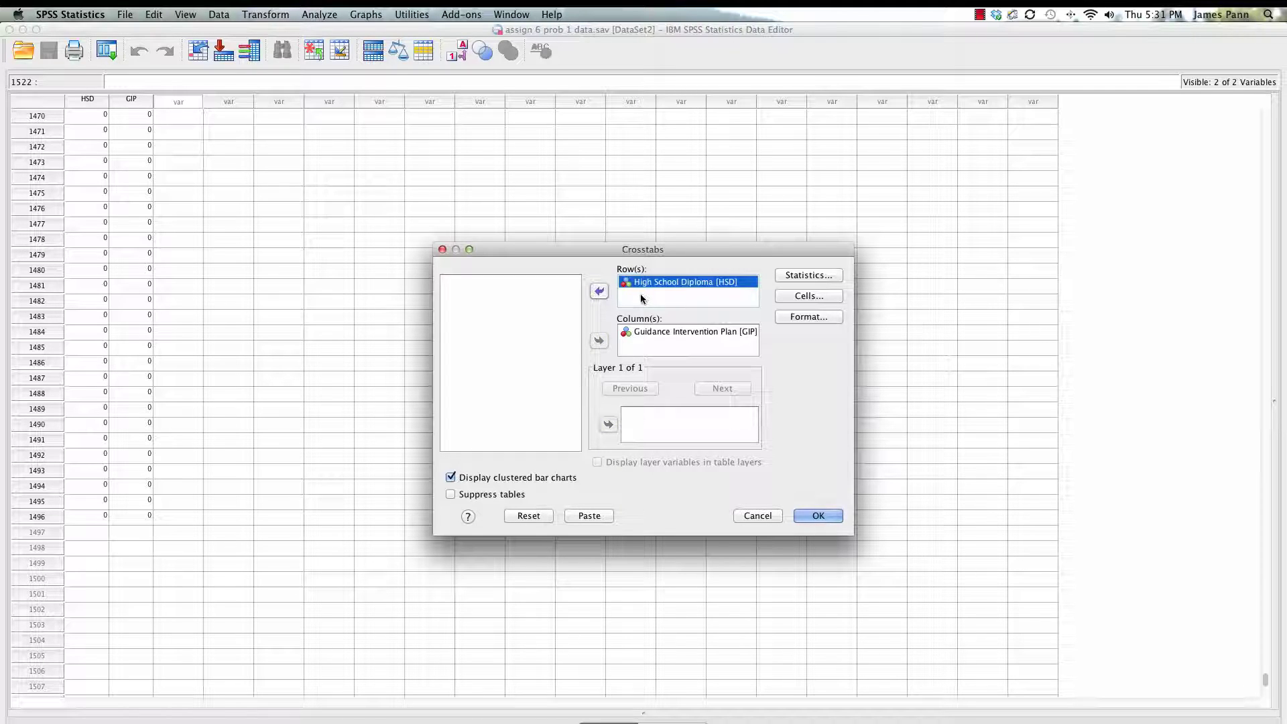
Step: Keep Guidance Intervention Plan as the column variable and request Chi-square plus Phi and Cramer's V
{"action": "left_click", "coordinate": [641, 333]}
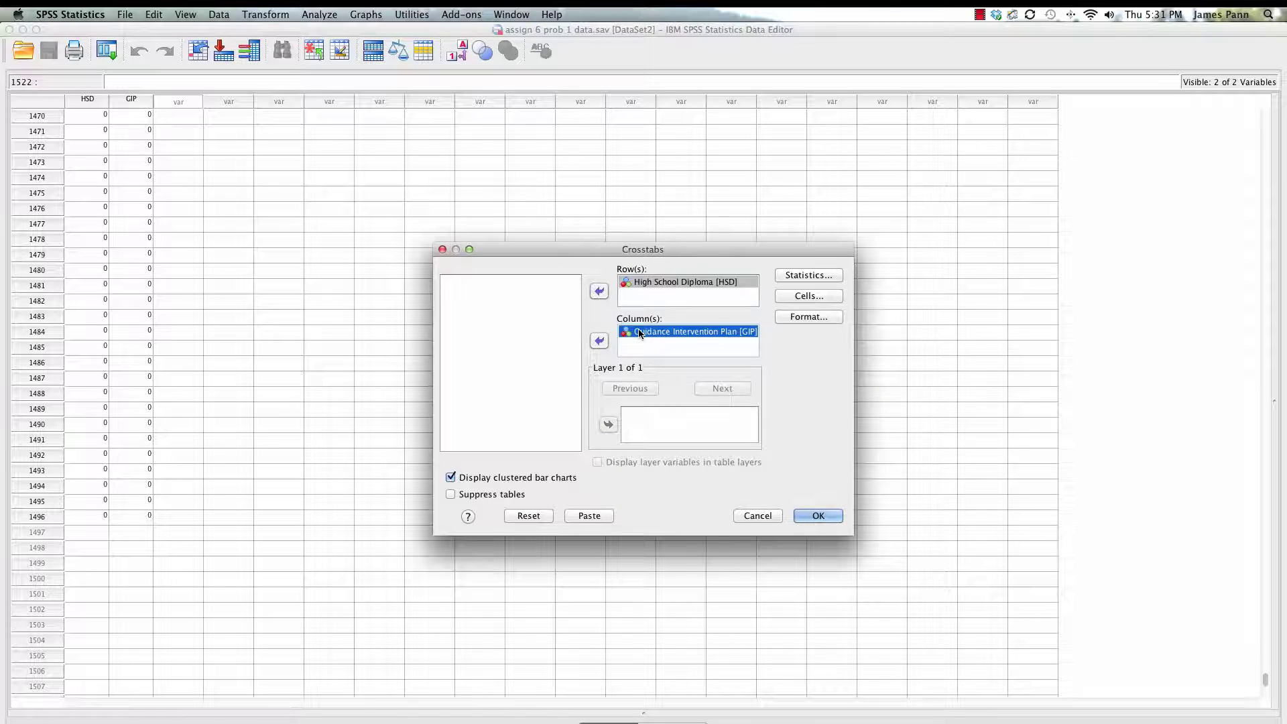
{"action": "left_click", "coordinate": [594, 343]}
{"action": "left_click", "coordinate": [595, 343]}
{"action": "left_click", "coordinate": [809, 276]}
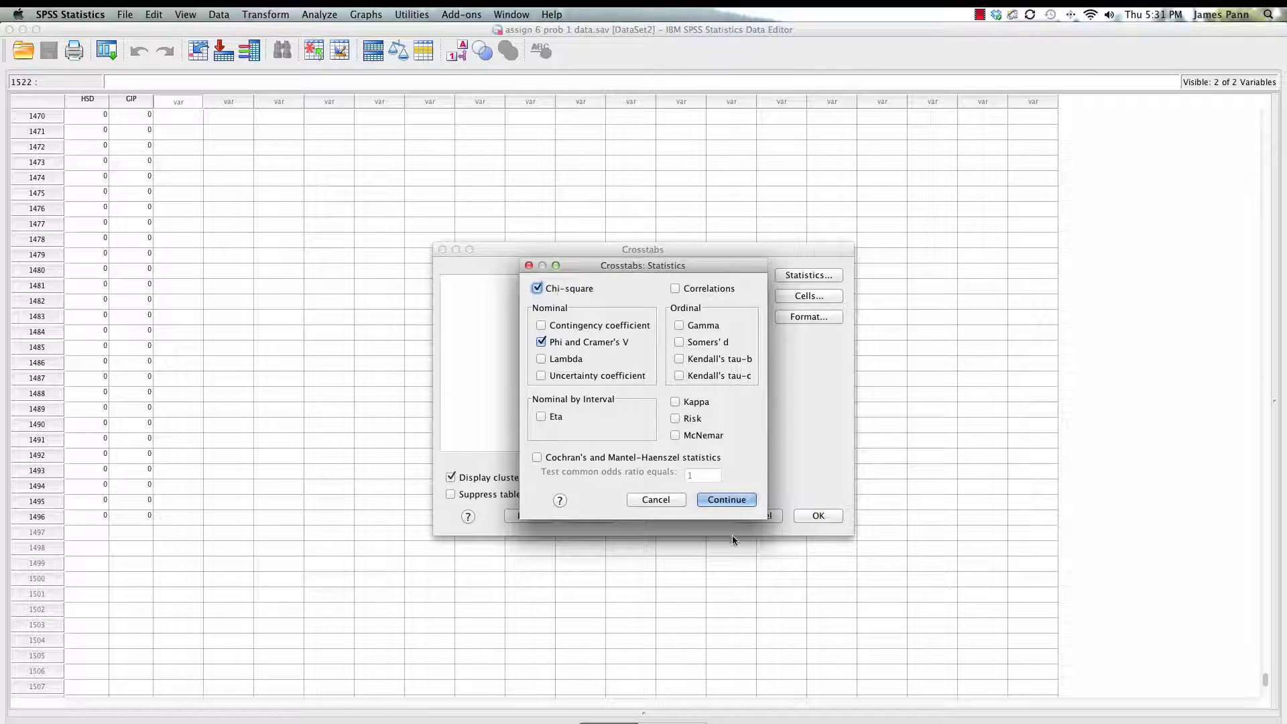
{"action": "left_click", "coordinate": [731, 499]}
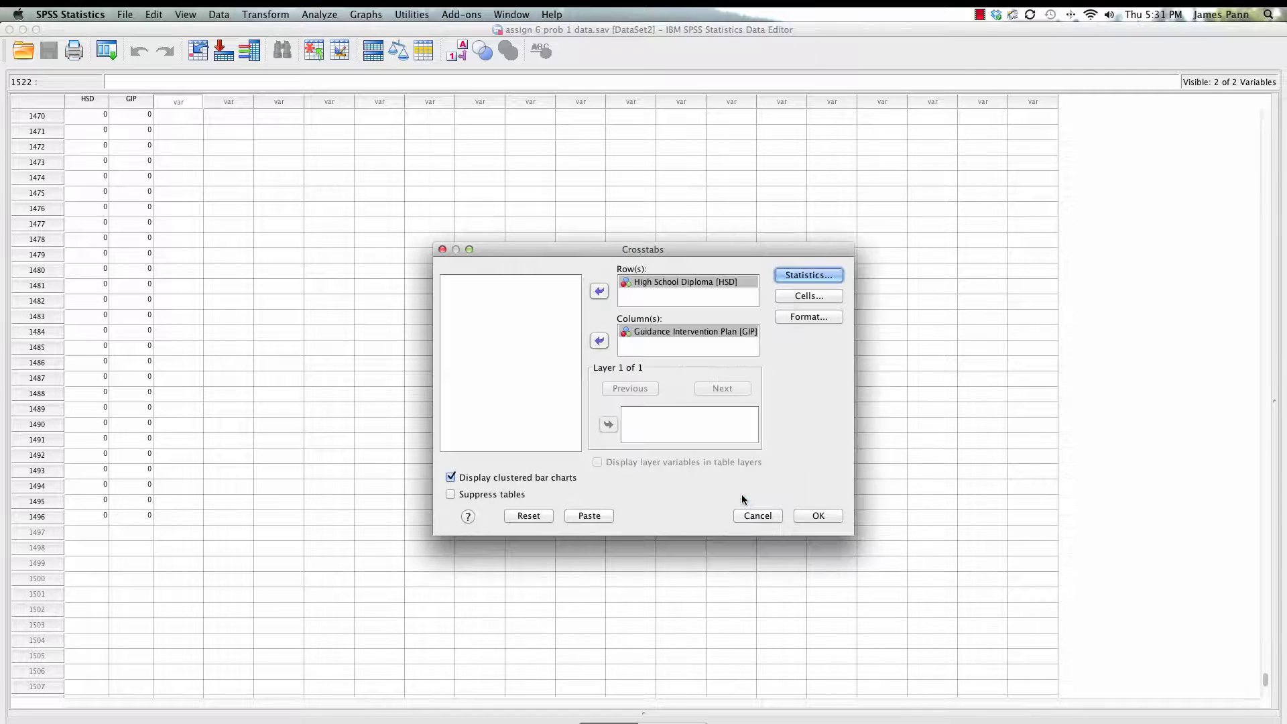
Step: Show observed and expected counts in the crosstab cells and run Crosstabs
{"action": "left_click", "coordinate": [818, 295]}
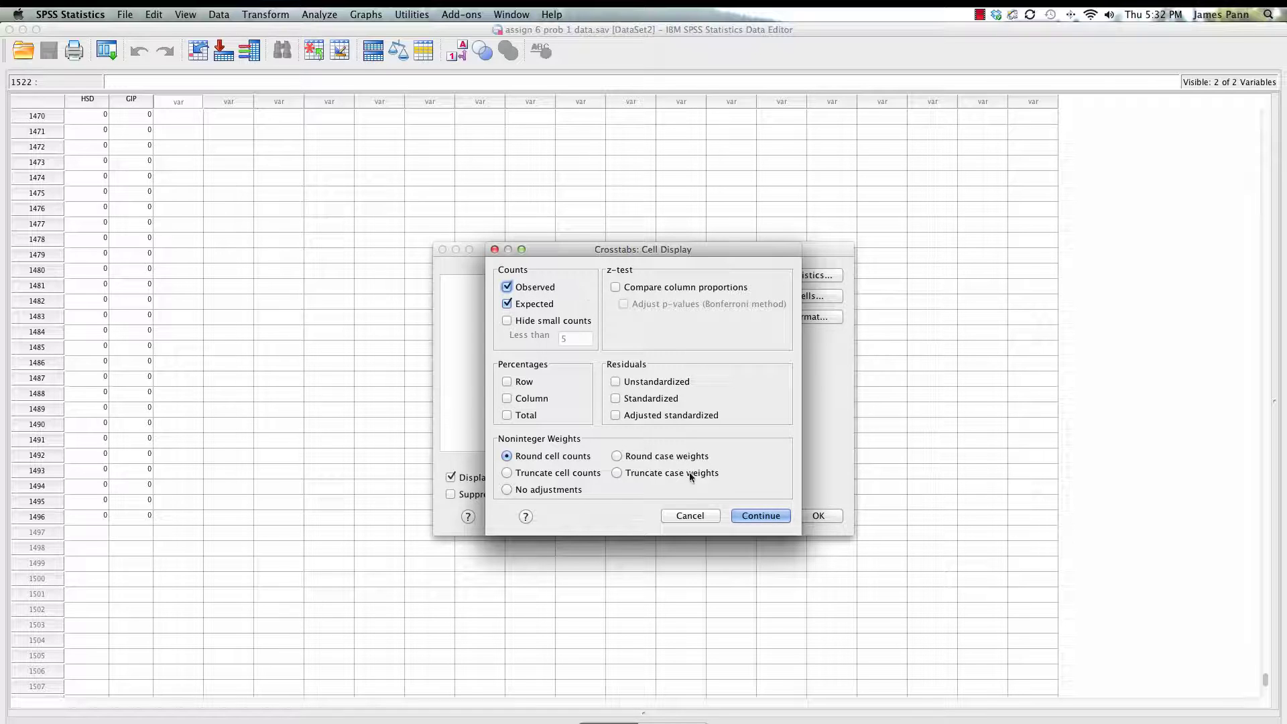
{"action": "left_click", "coordinate": [746, 516]}
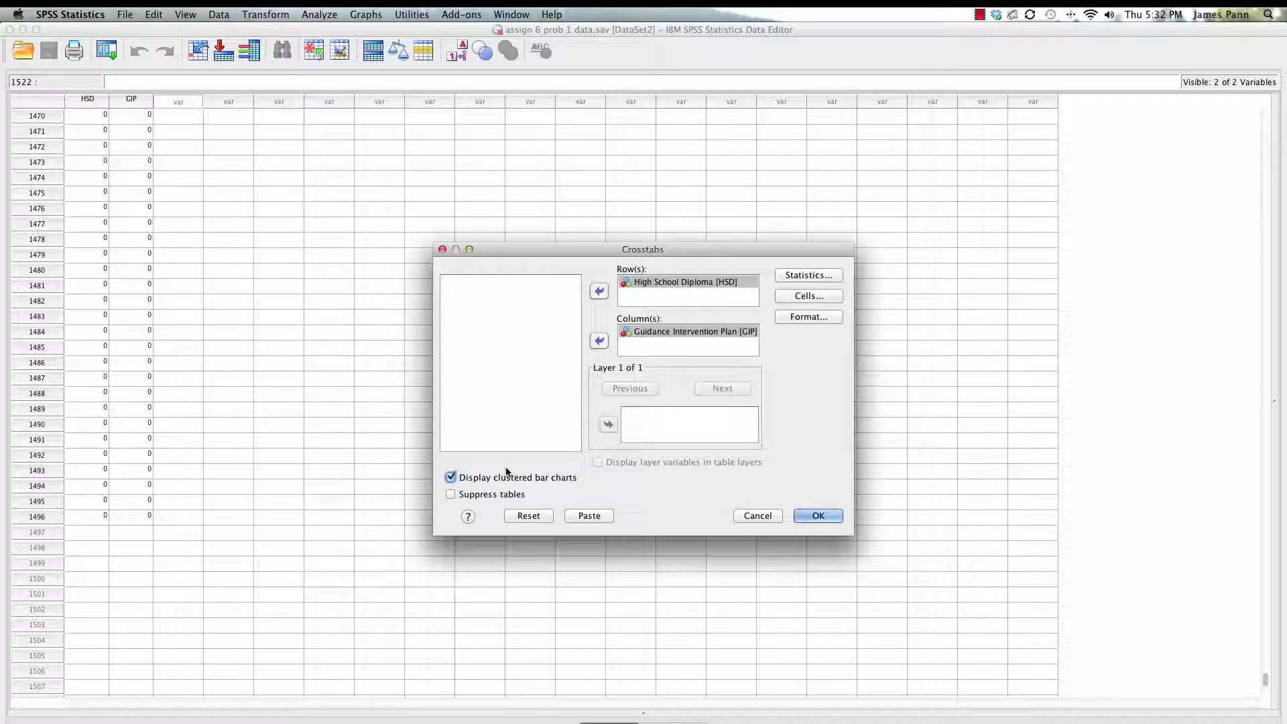
{"action": "left_click", "coordinate": [831, 314]}
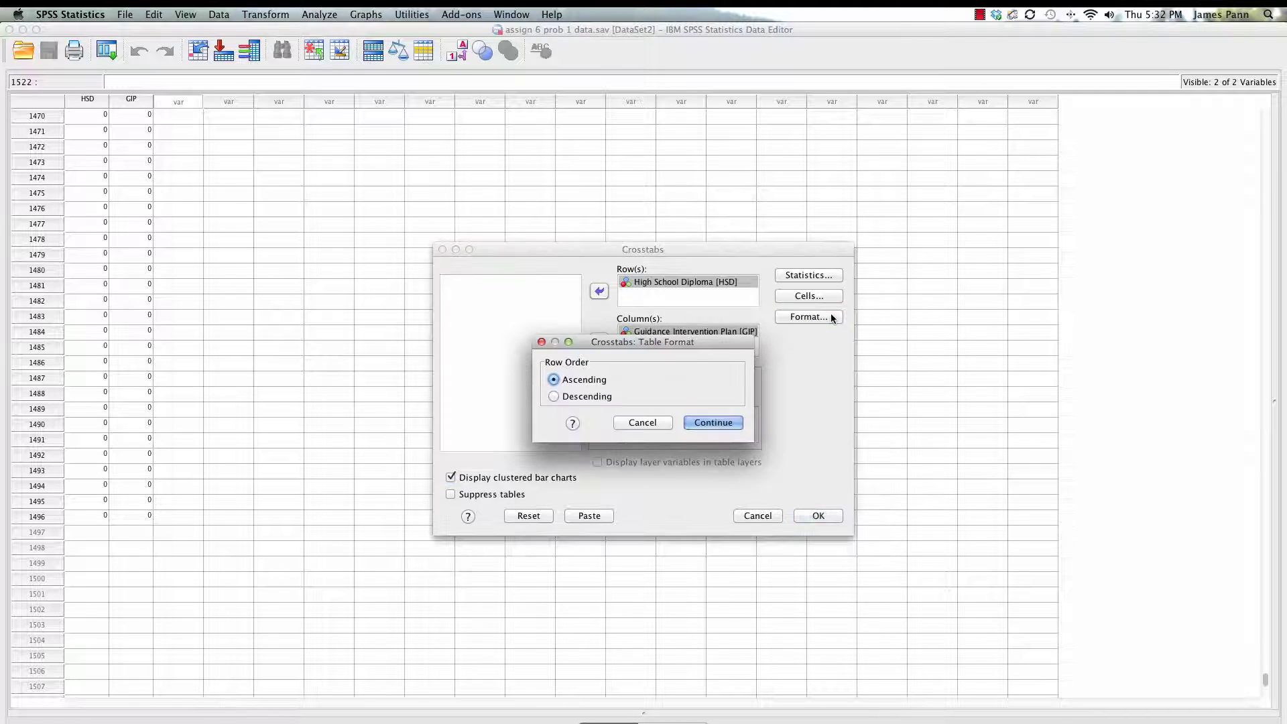
{"action": "left_click", "coordinate": [643, 421]}
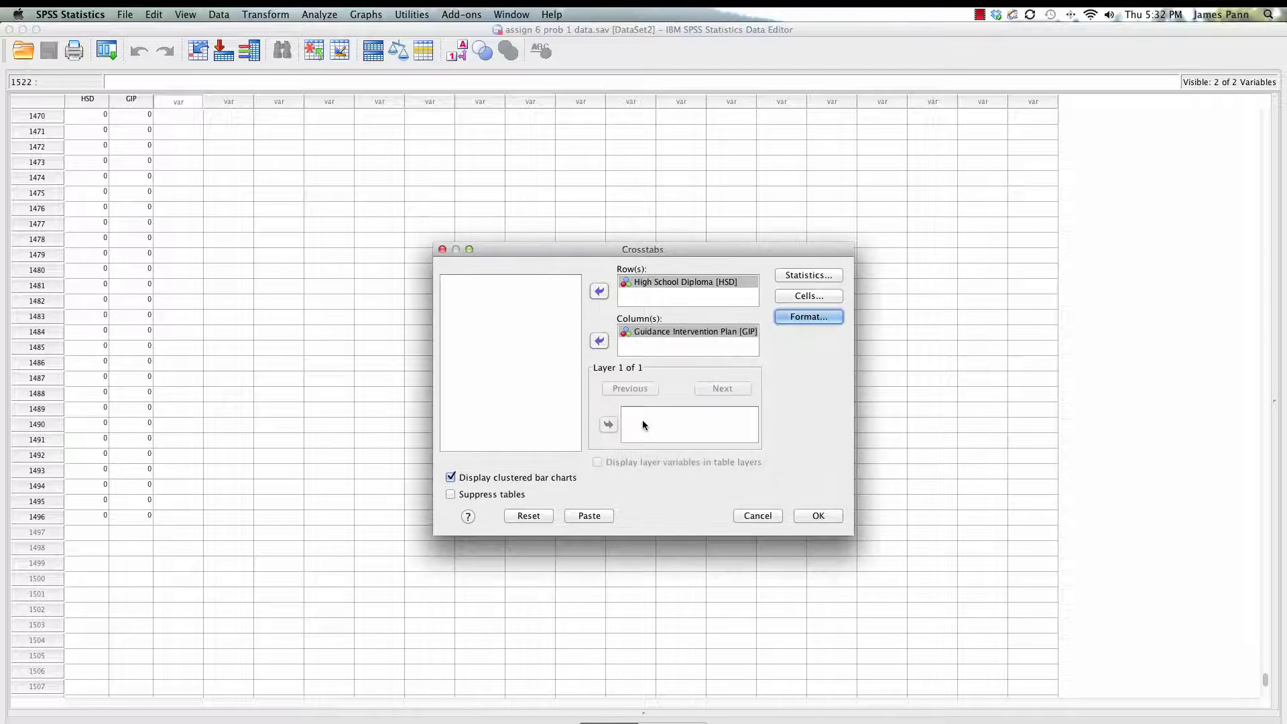
{"action": "left_click", "coordinate": [812, 513]}
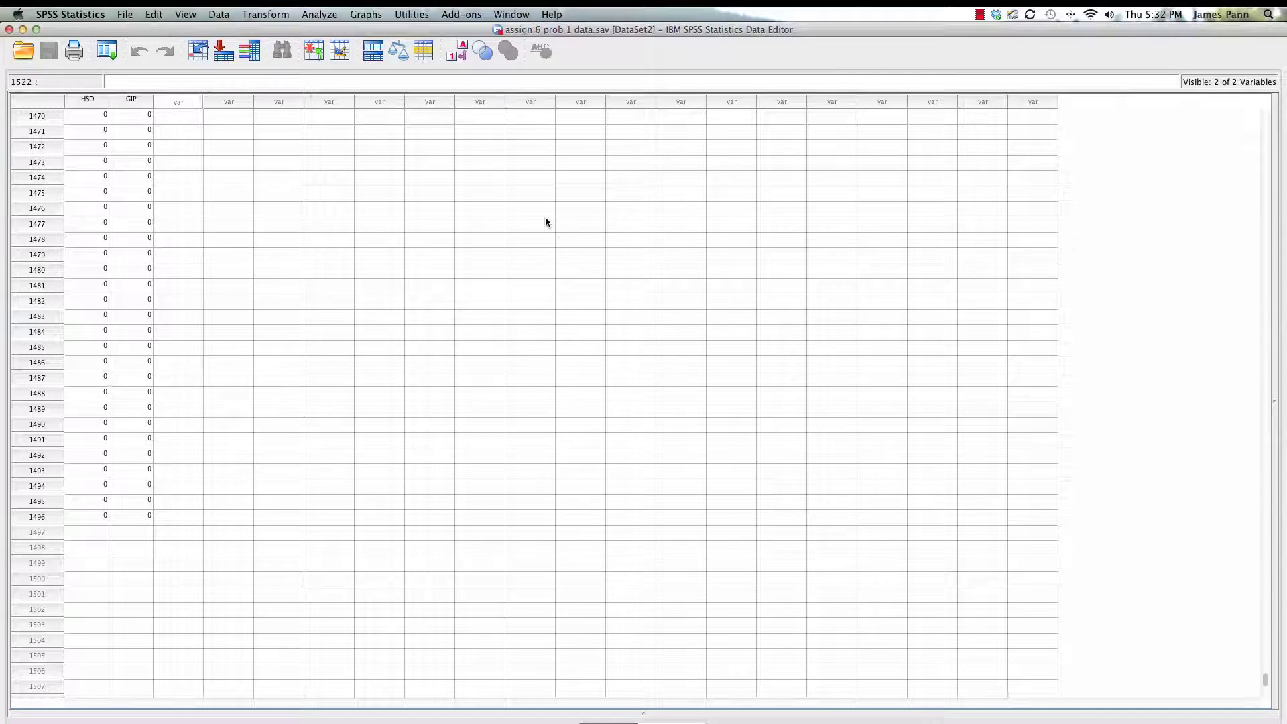
Step: Bring the Output5 viewer forward and inspect the HSD × GIP crosstabulation table
{"action": "left_click", "coordinate": [513, 15]}
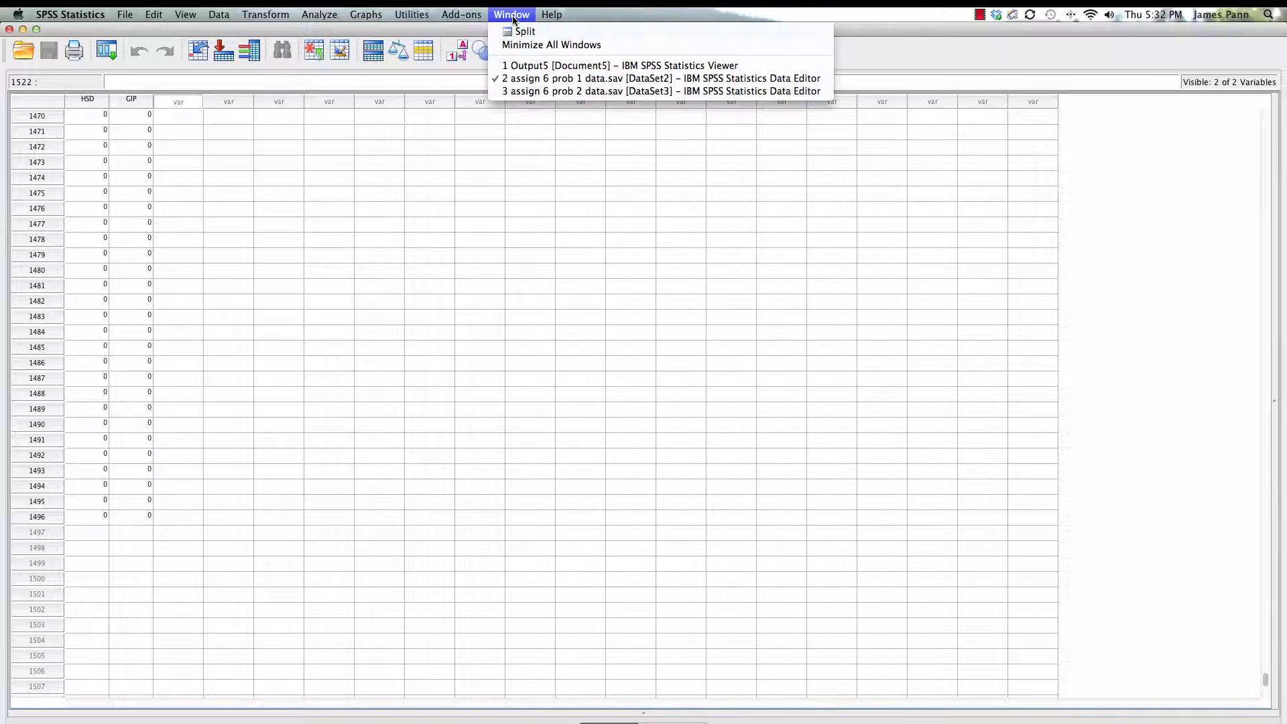
{"action": "left_click", "coordinate": [517, 69]}
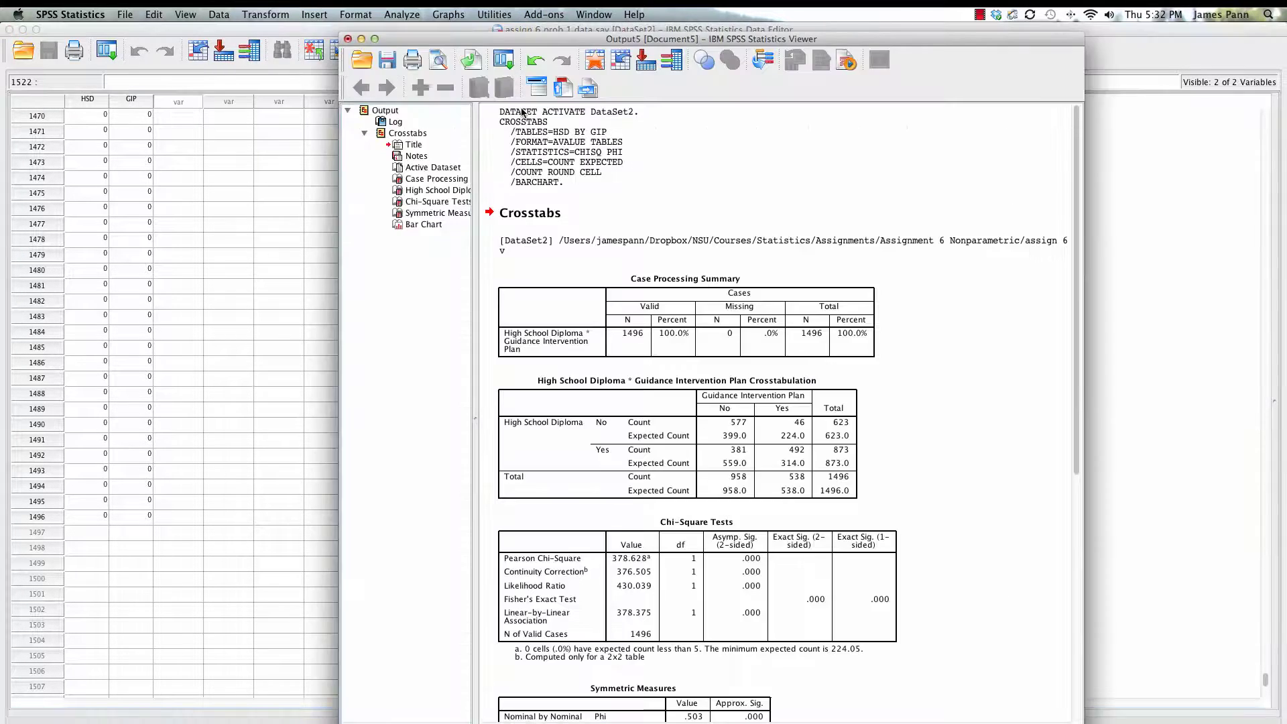
{"action": "scroll", "coordinate": [639, 319], "scroll_direction": "down", "scroll_amount": 3}
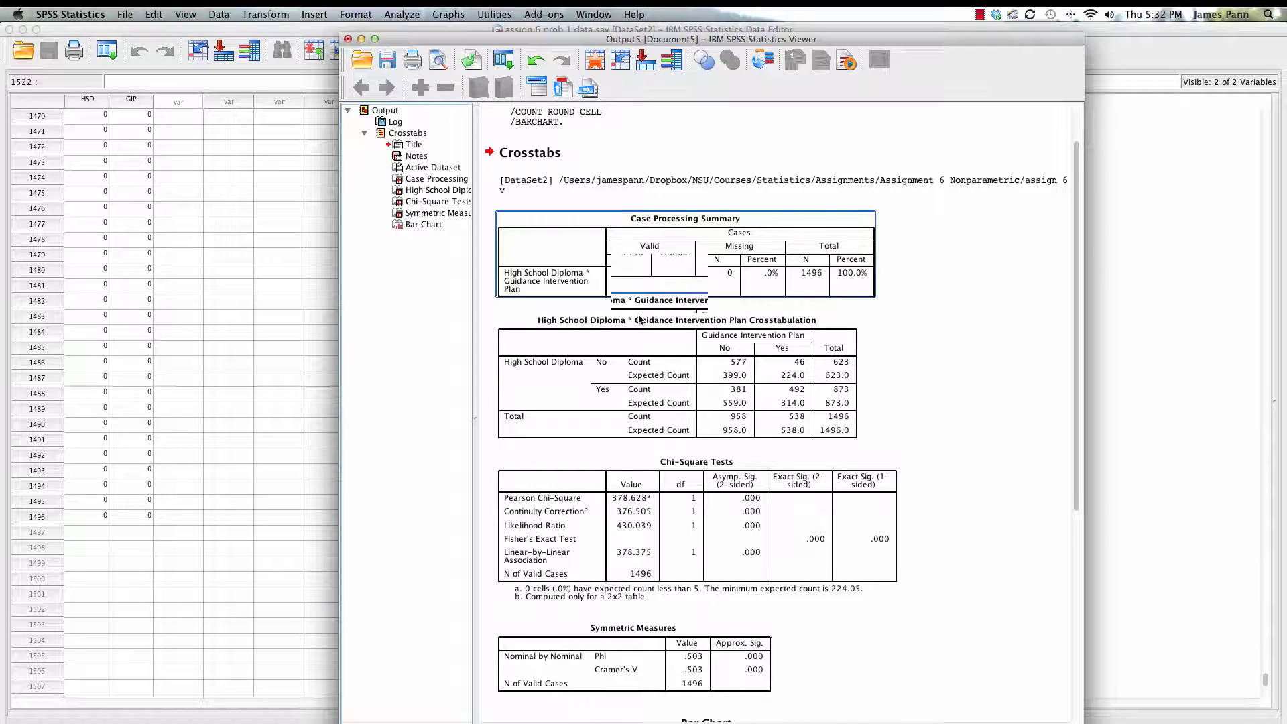
{"action": "left_click", "coordinate": [639, 320]}
{"action": "scroll", "coordinate": [638, 319], "scroll_direction": "down", "scroll_amount": 1}
{"action": "scroll", "coordinate": [638, 320], "scroll_direction": "down", "scroll_amount": 1}
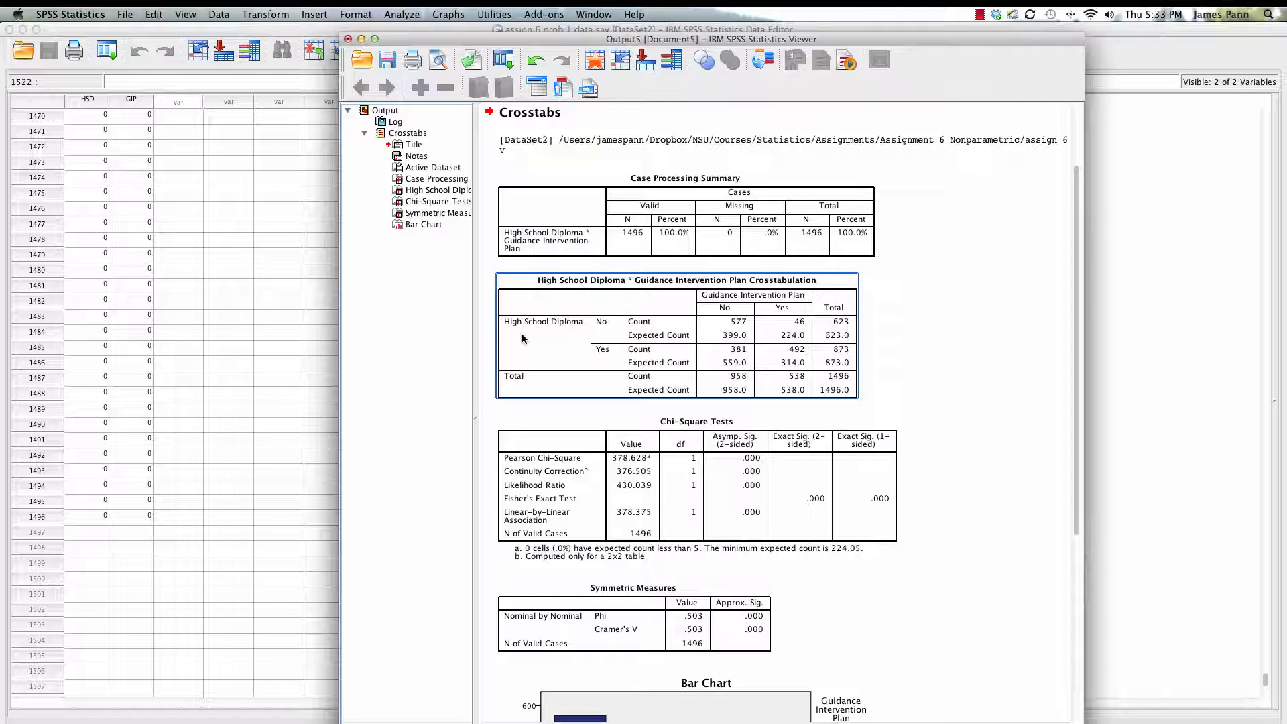
Step: Examine the Chi-Square Tests table: Pearson chi-square 378.628, p < .001
{"action": "left_click", "coordinate": [536, 461]}
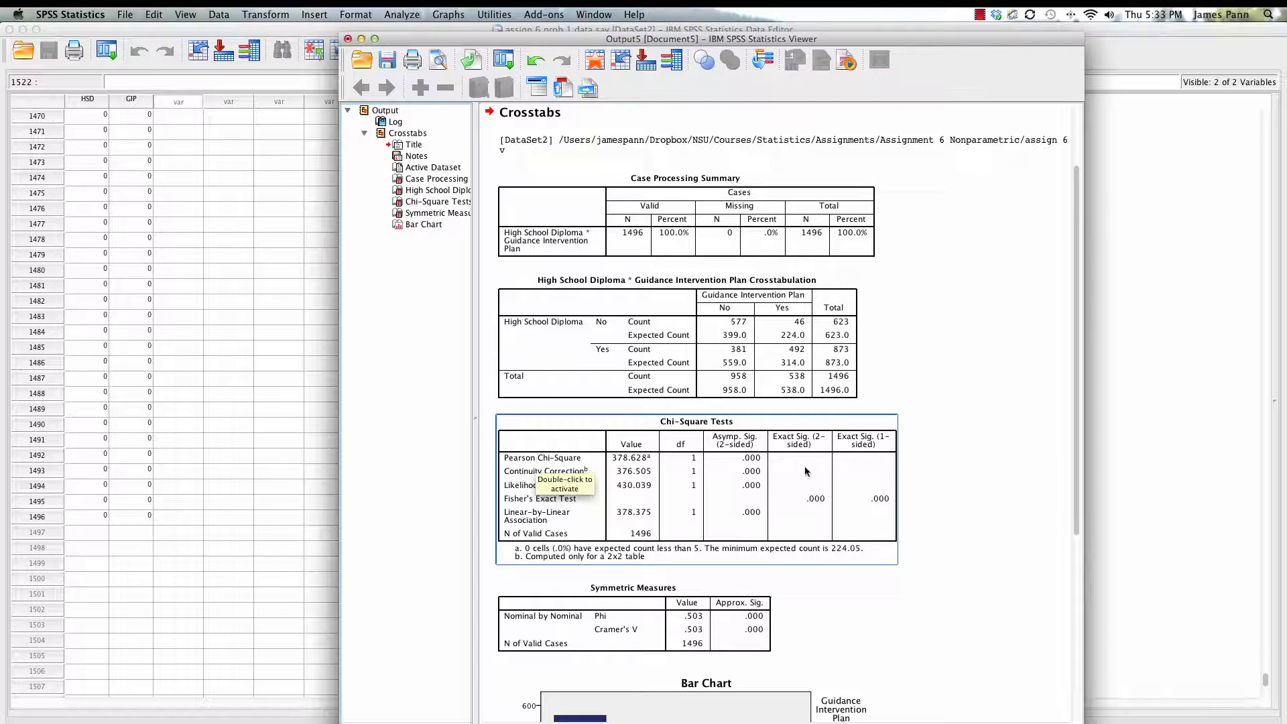
{"action": "left_click", "coordinate": [690, 462]}
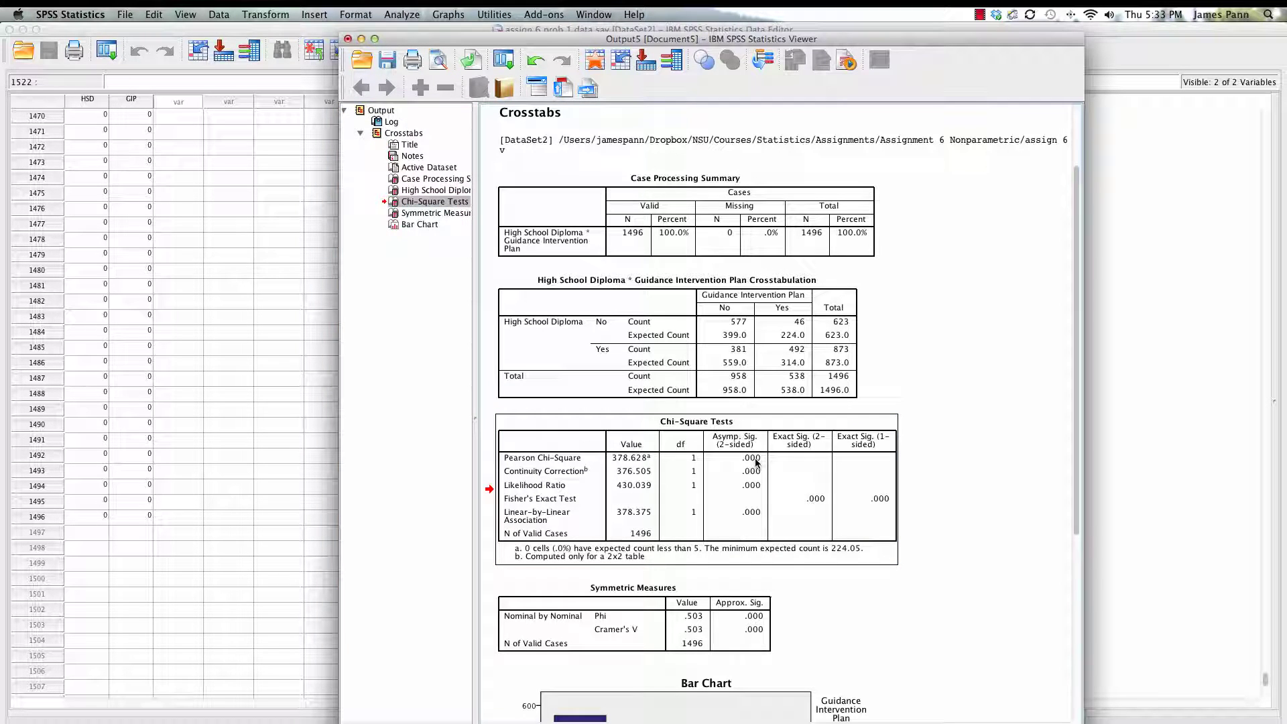
{"action": "scroll", "coordinate": [756, 461], "scroll_direction": "down", "scroll_amount": 3}
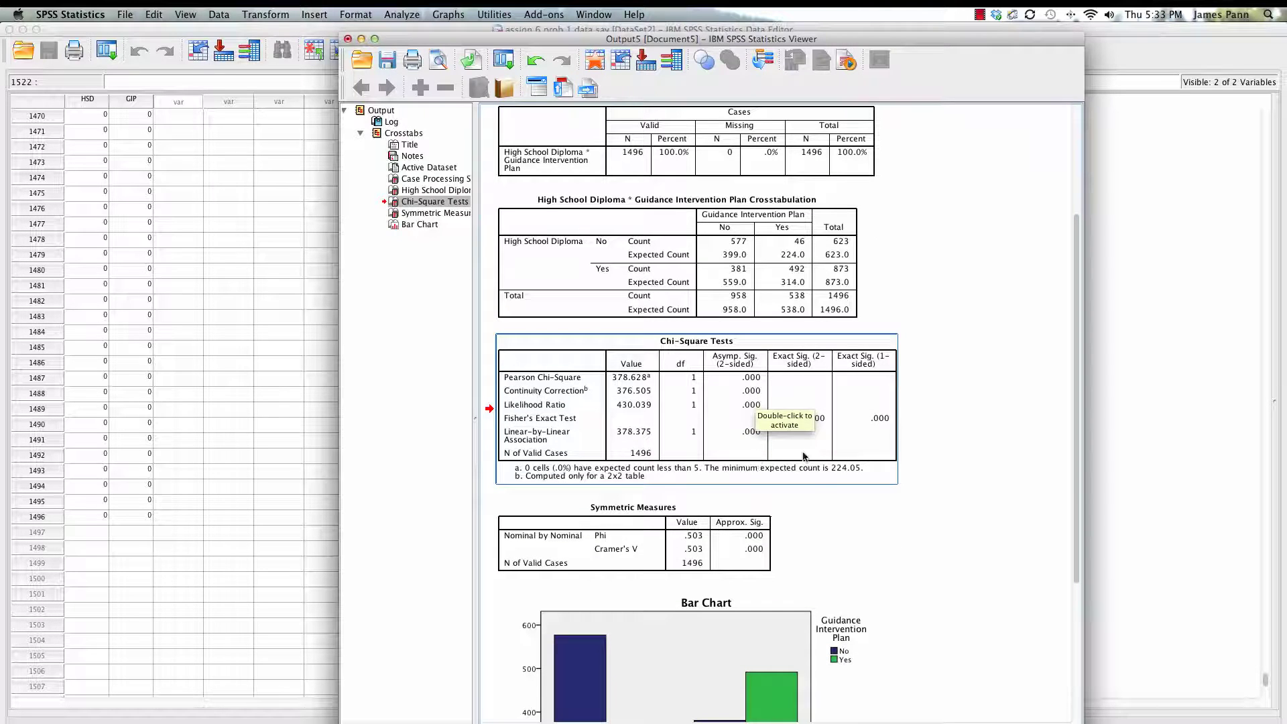
{"action": "left_click", "coordinate": [816, 518]}
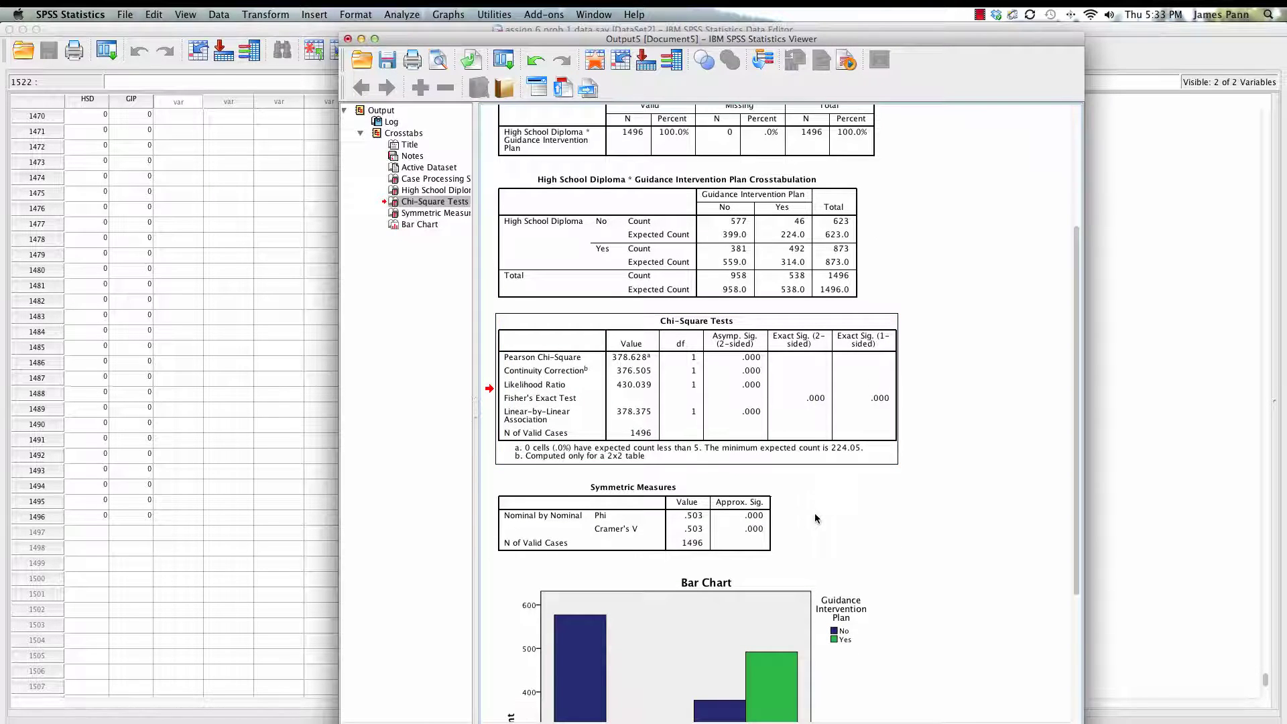
{"action": "scroll", "coordinate": [815, 516], "scroll_direction": "up", "scroll_amount": 2}
{"action": "left_click", "coordinate": [768, 309]}
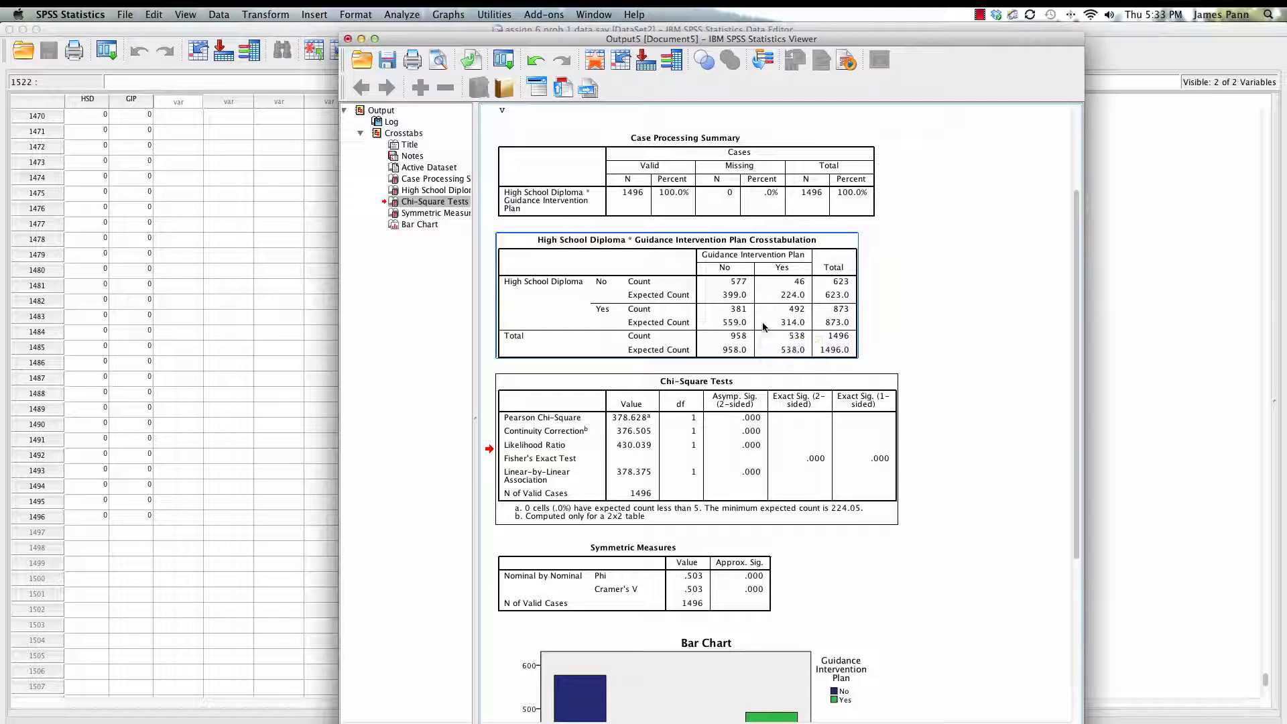
Step: Examine the Symmetric Measures table (Phi and Cramér's V .503) and scroll to the bar chart
{"action": "left_click", "coordinate": [671, 470]}
{"action": "left_click", "coordinate": [604, 578]}
{"action": "scroll", "coordinate": [626, 572], "scroll_direction": "down", "scroll_amount": 1}
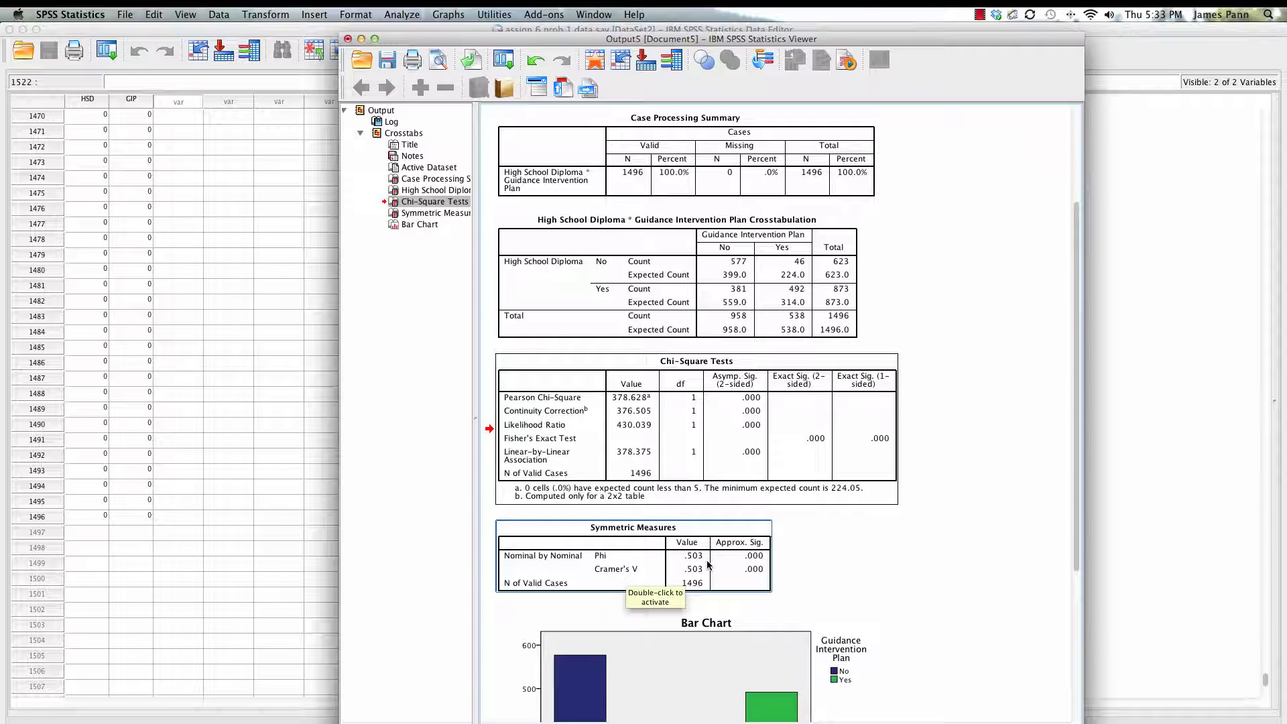
{"action": "left_click", "coordinate": [818, 559]}
{"action": "scroll", "coordinate": [819, 559], "scroll_direction": "down", "scroll_amount": 3}
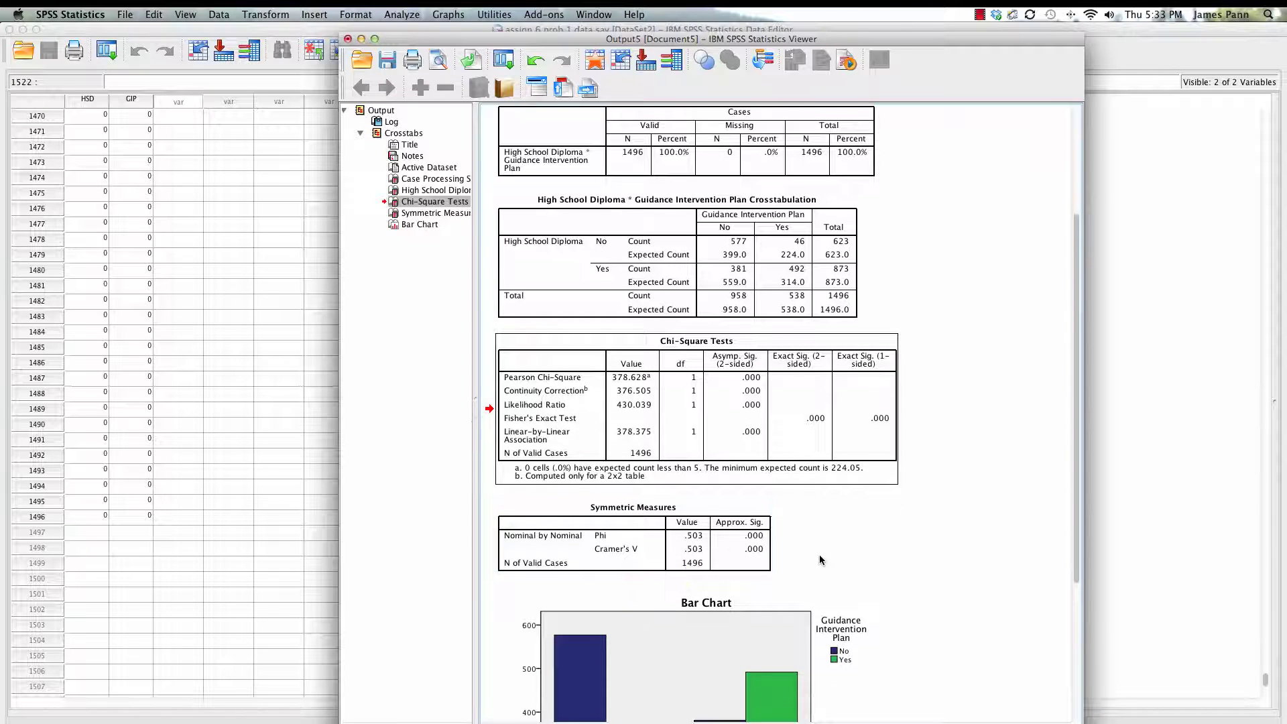
Step: Review the clustered bar chart: 577 non-diploma cases without a plan vs 492 diploma holders with one
{"action": "scroll", "coordinate": [887, 535], "scroll_direction": "down", "scroll_amount": 9}
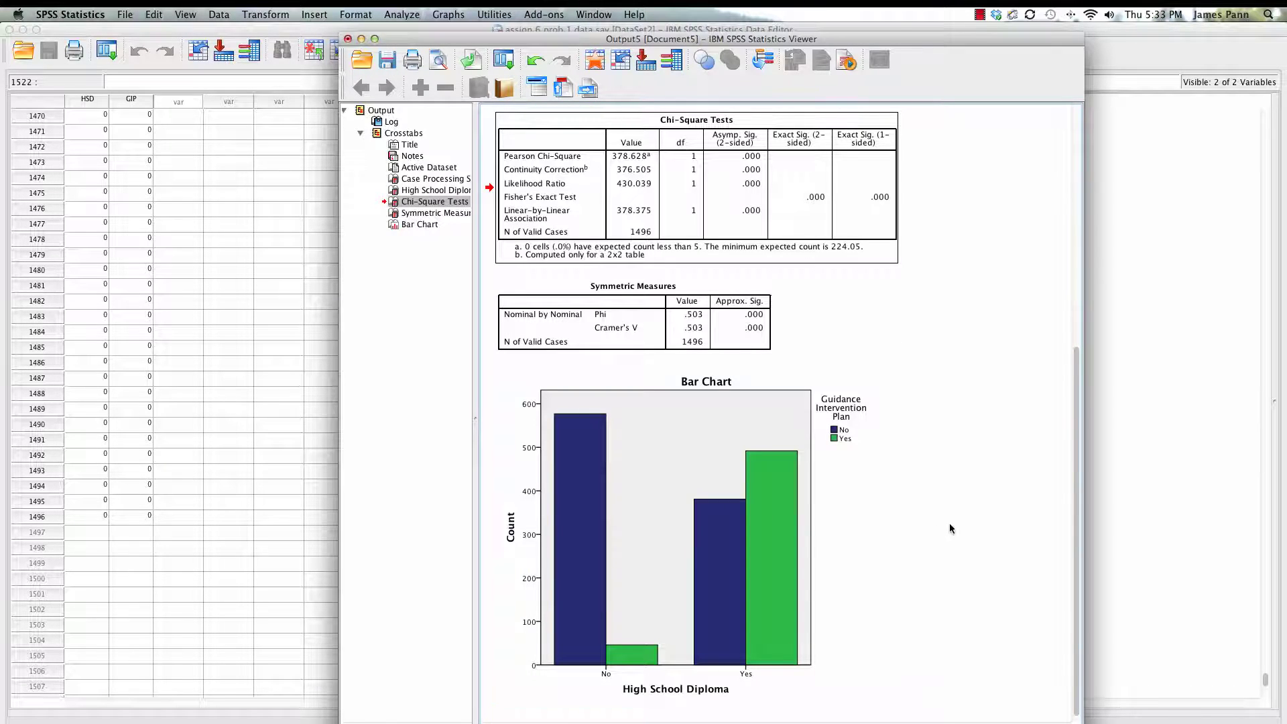
{"action": "scroll", "coordinate": [950, 525], "scroll_direction": "down", "scroll_amount": 1}
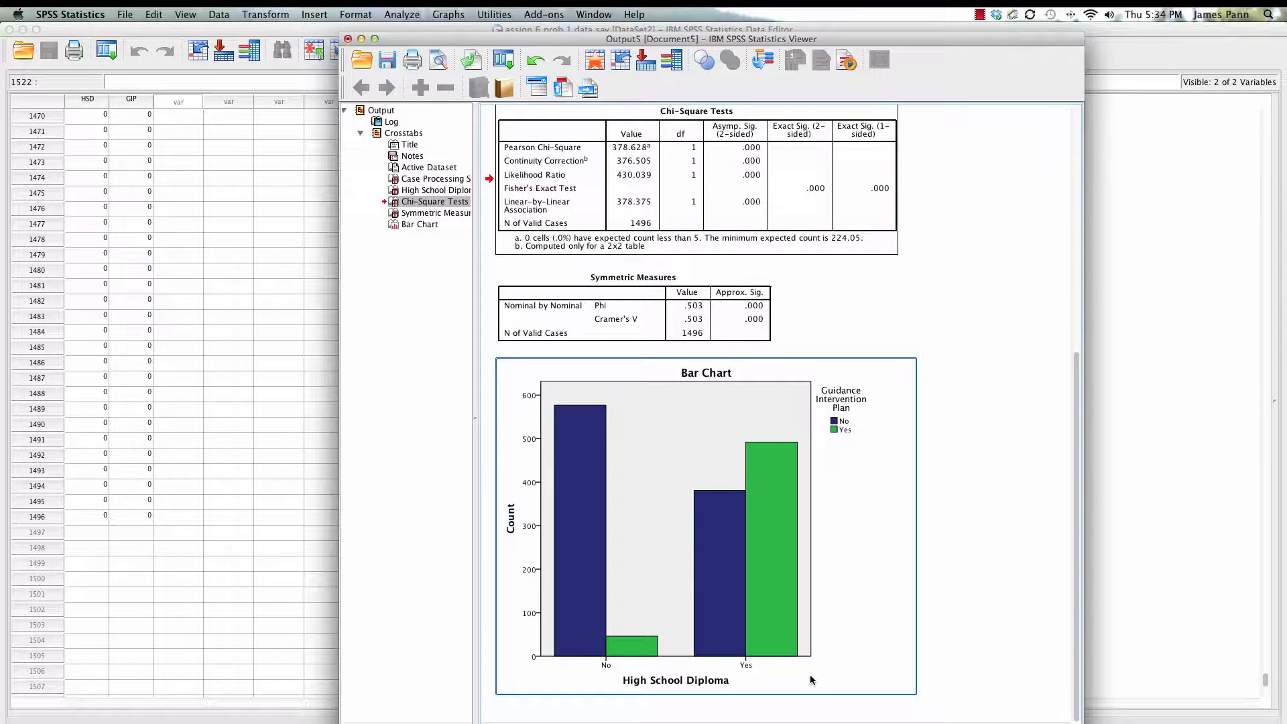
{"action": "left_click", "coordinate": [928, 622]}
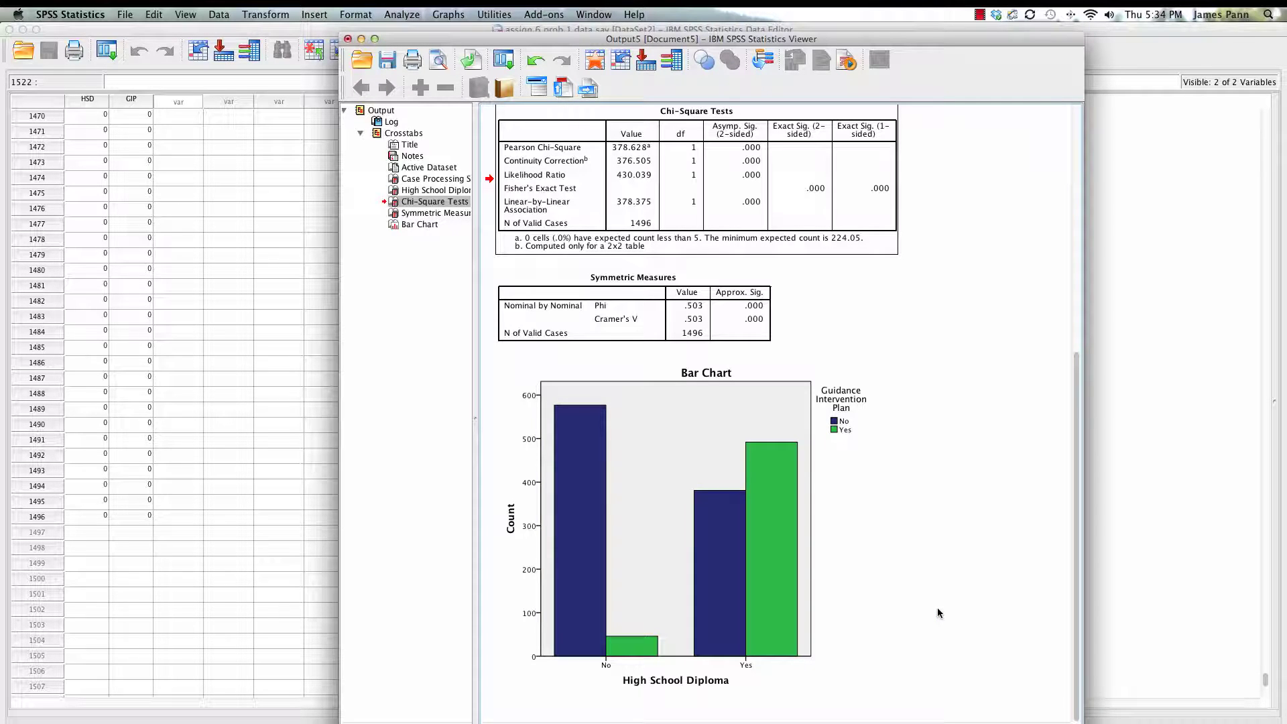
{"action": "left_click", "coordinate": [902, 579]}
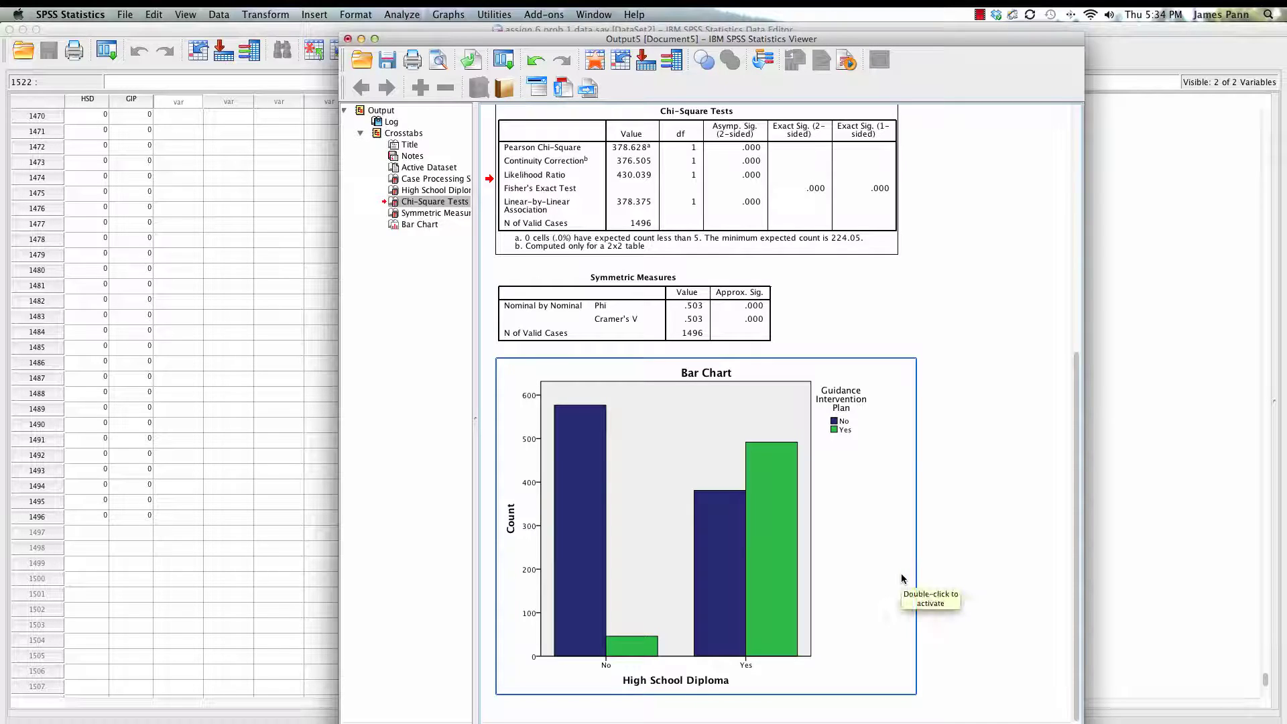
{"action": "left_click", "coordinate": [943, 537]}
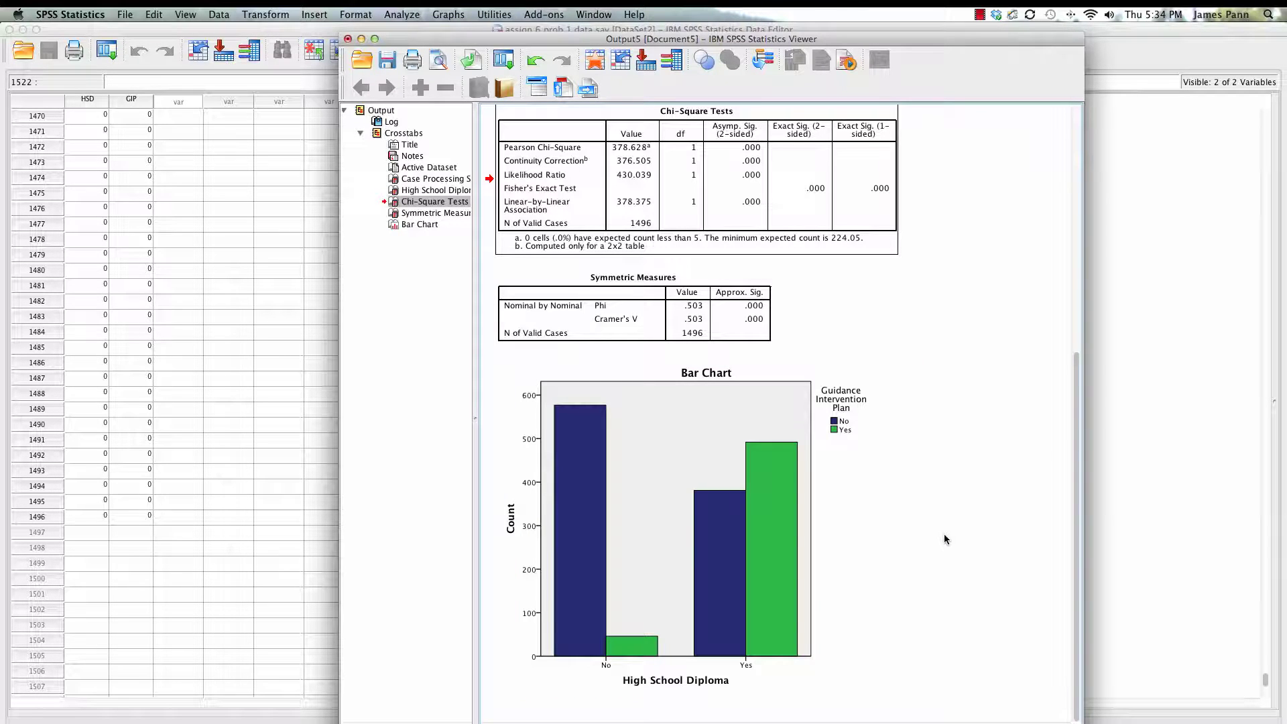
{"action": "scroll", "coordinate": [944, 536], "scroll_direction": "up", "scroll_amount": 10}
{"action": "scroll", "coordinate": [945, 539], "scroll_direction": "down", "scroll_amount": 10}
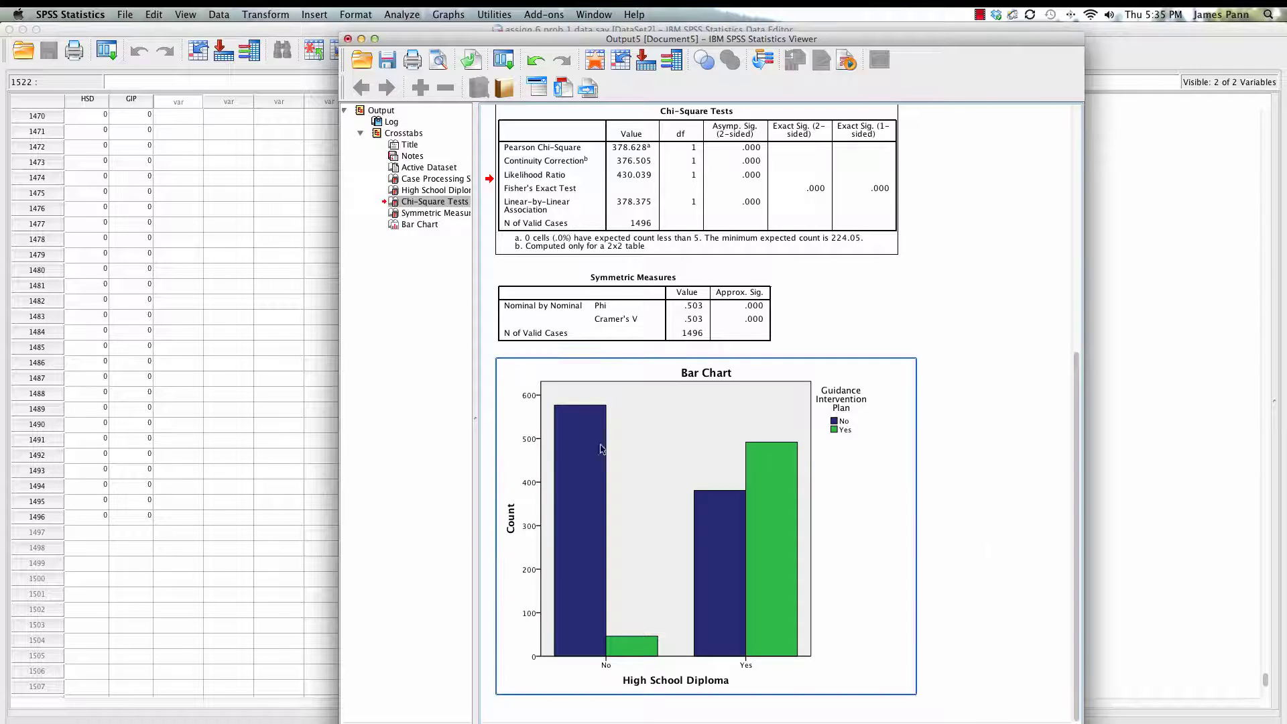
Step: Switch from the prob 1 data editor to assign 6 prob 2 data.sav and select an AIDS cell
{"action": "left_click", "coordinate": [237, 526]}
{"action": "left_click", "coordinate": [238, 531]}
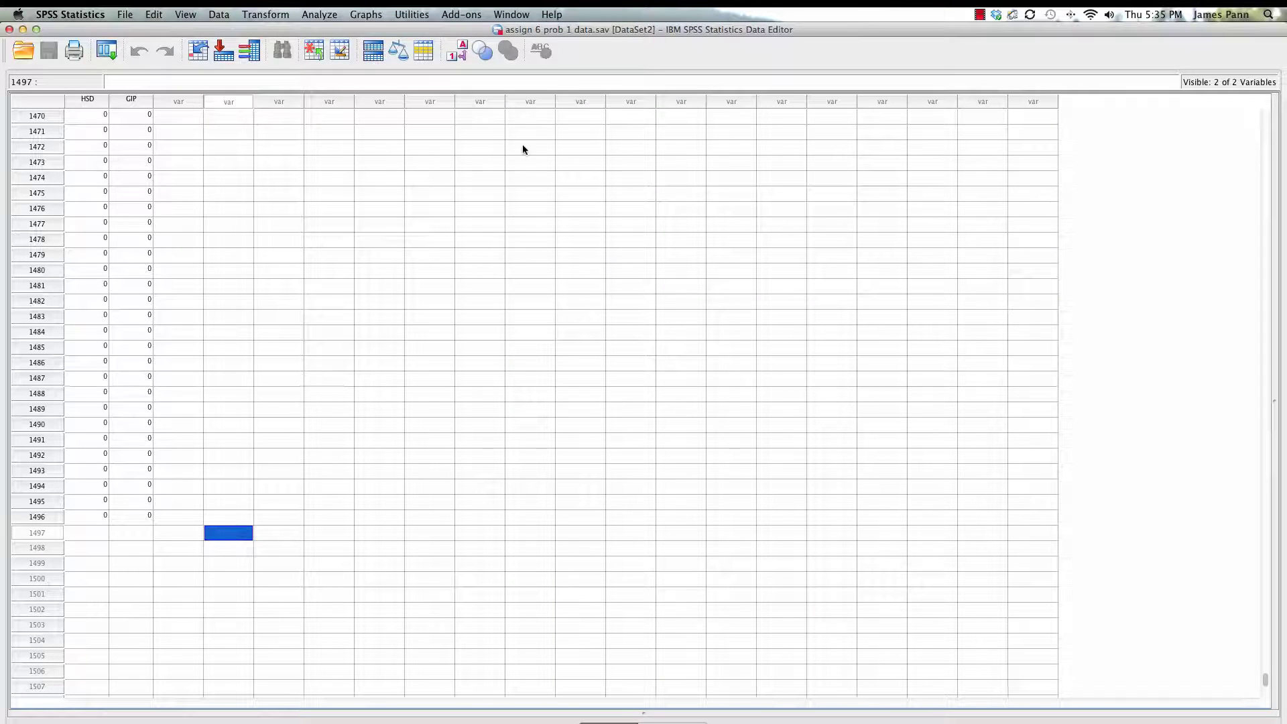
{"action": "left_click", "coordinate": [516, 15]}
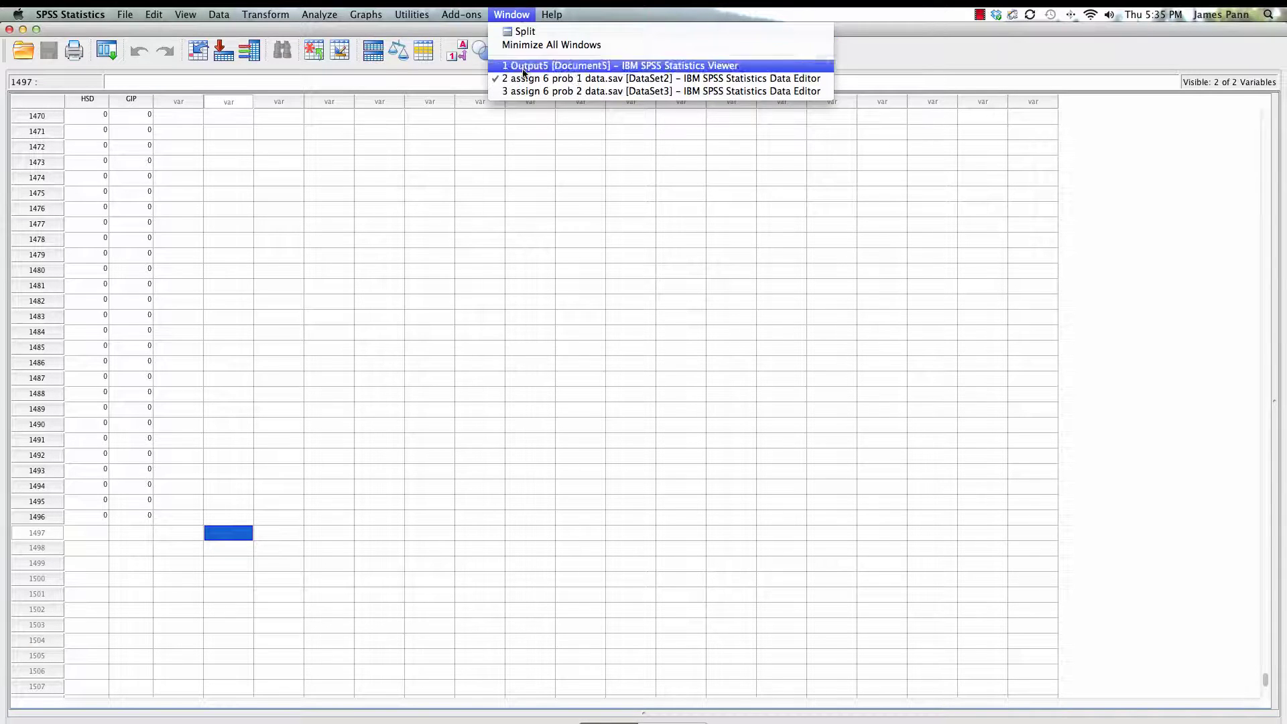
{"action": "left_click", "coordinate": [521, 91]}
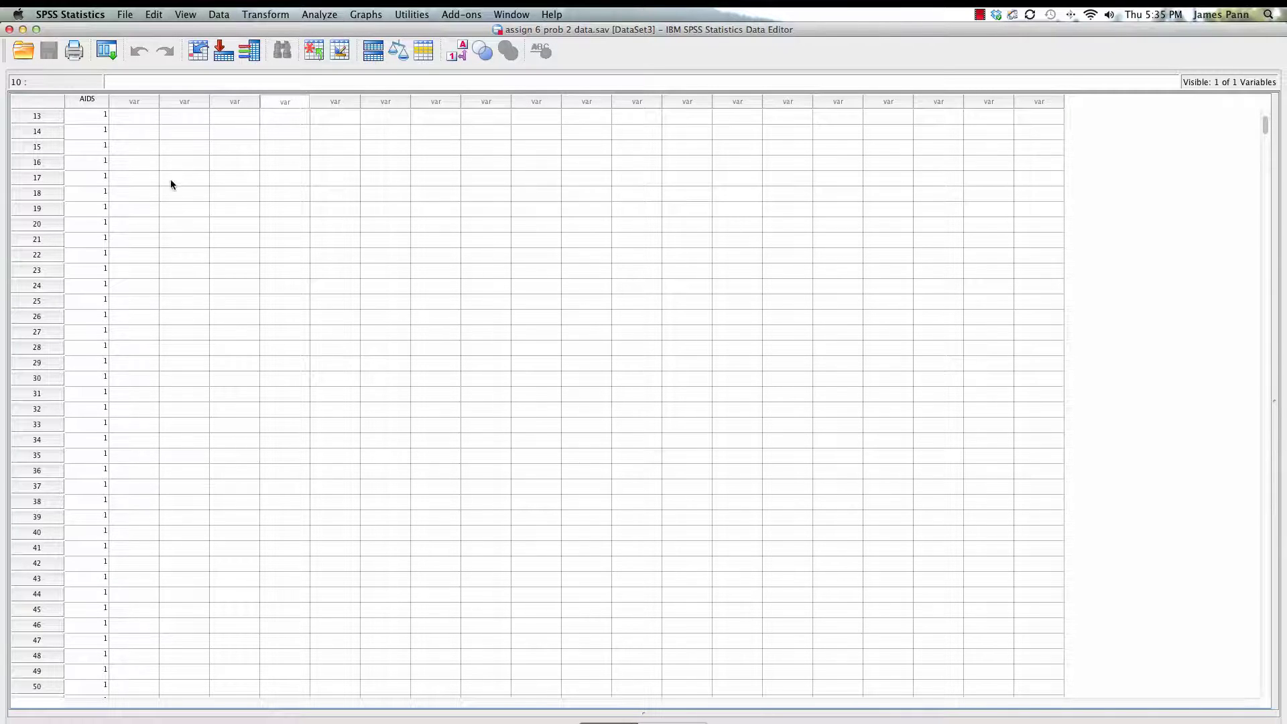
{"action": "left_click", "coordinate": [85, 183]}
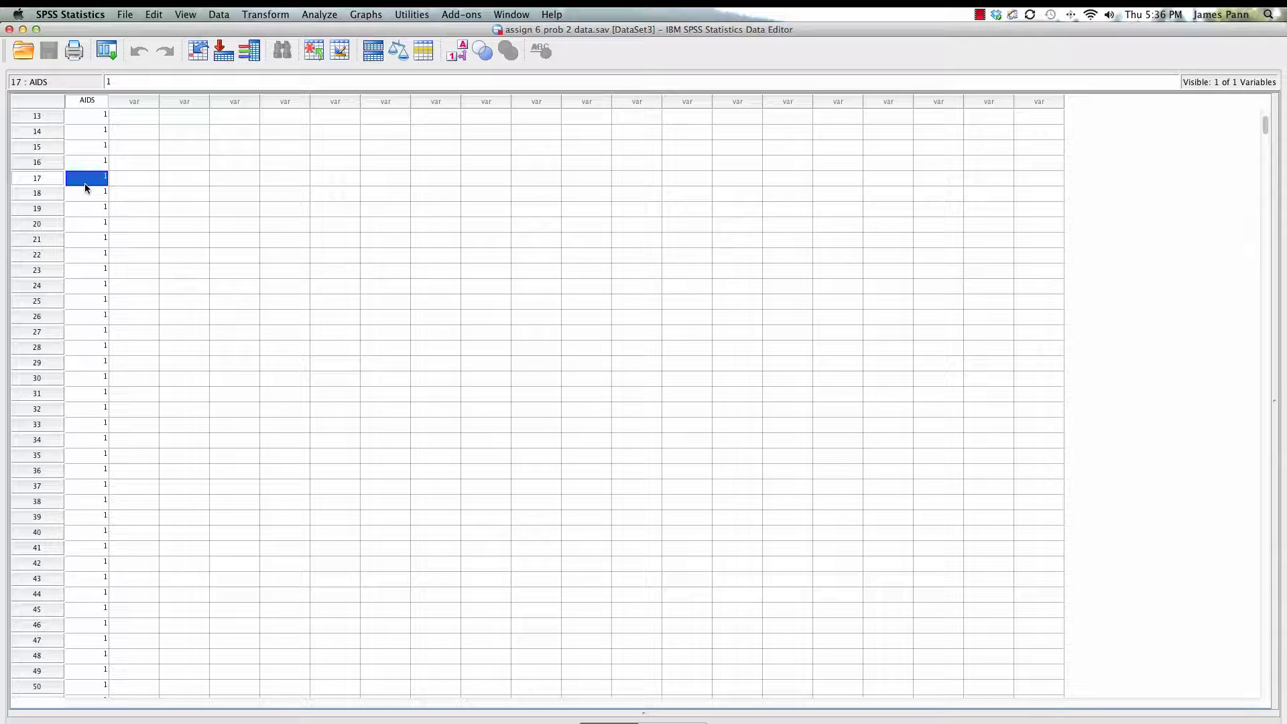
{"action": "left_click", "coordinate": [326, 15]}
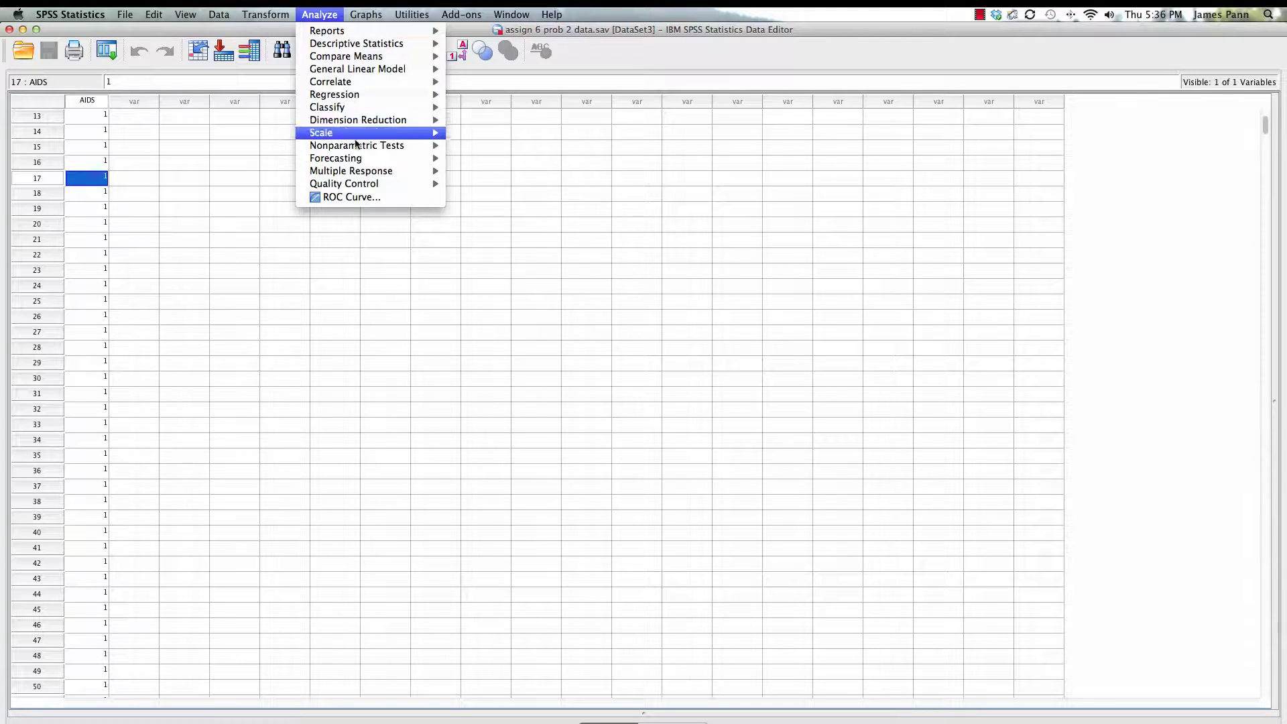
{"action": "mouse_move", "coordinate": [360, 148]}
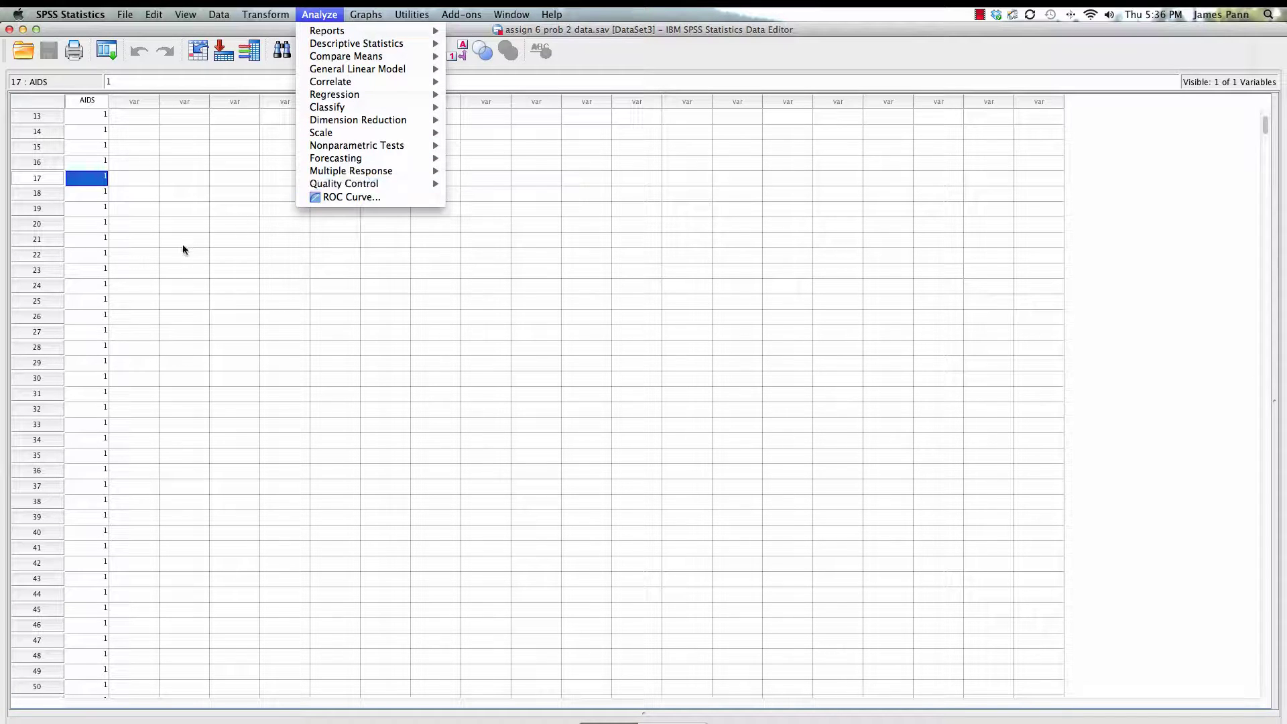
{"action": "left_click", "coordinate": [92, 273]}
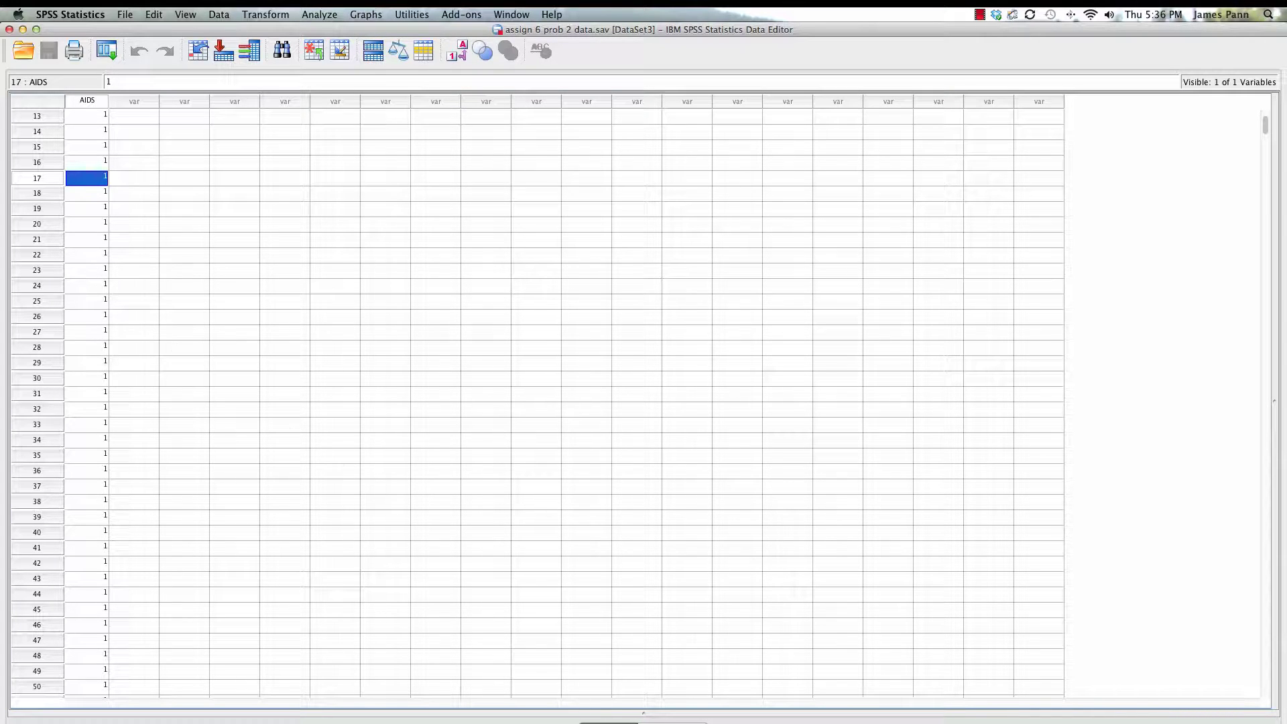
{"action": "left_click", "coordinate": [663, 721]}
{"action": "left_click", "coordinate": [328, 92]}
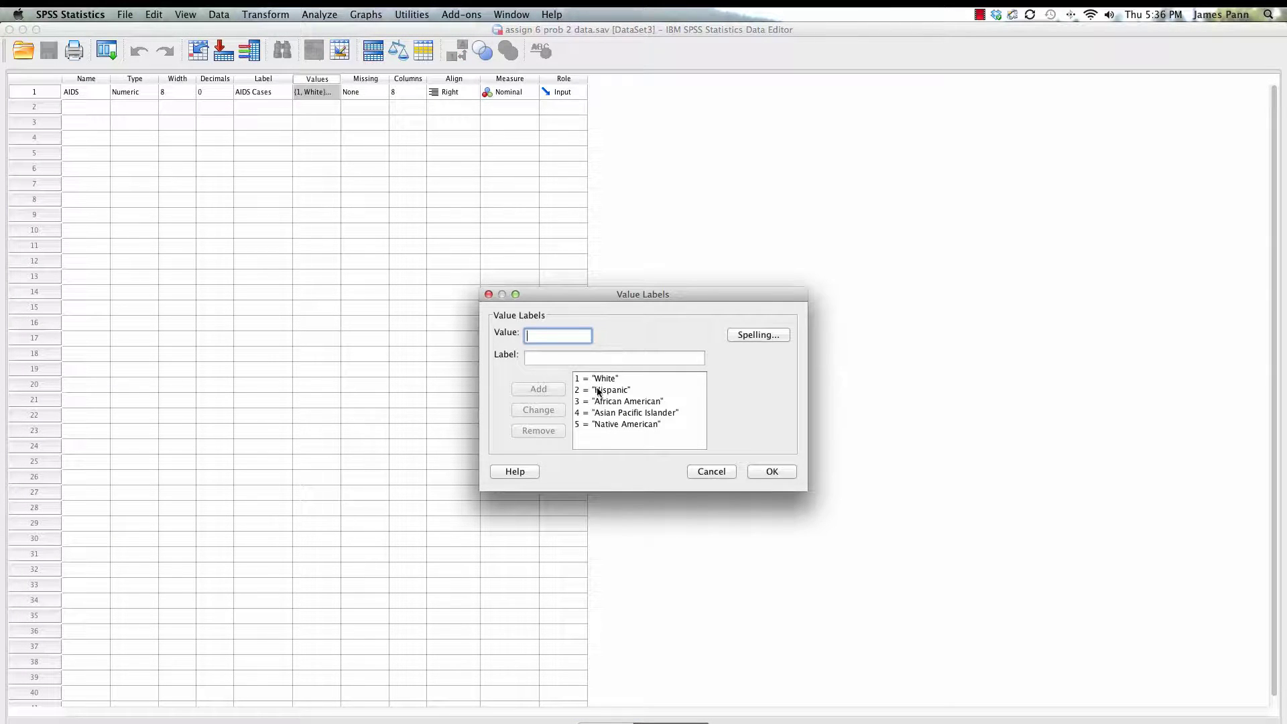
{"action": "left_click", "coordinate": [715, 474]}
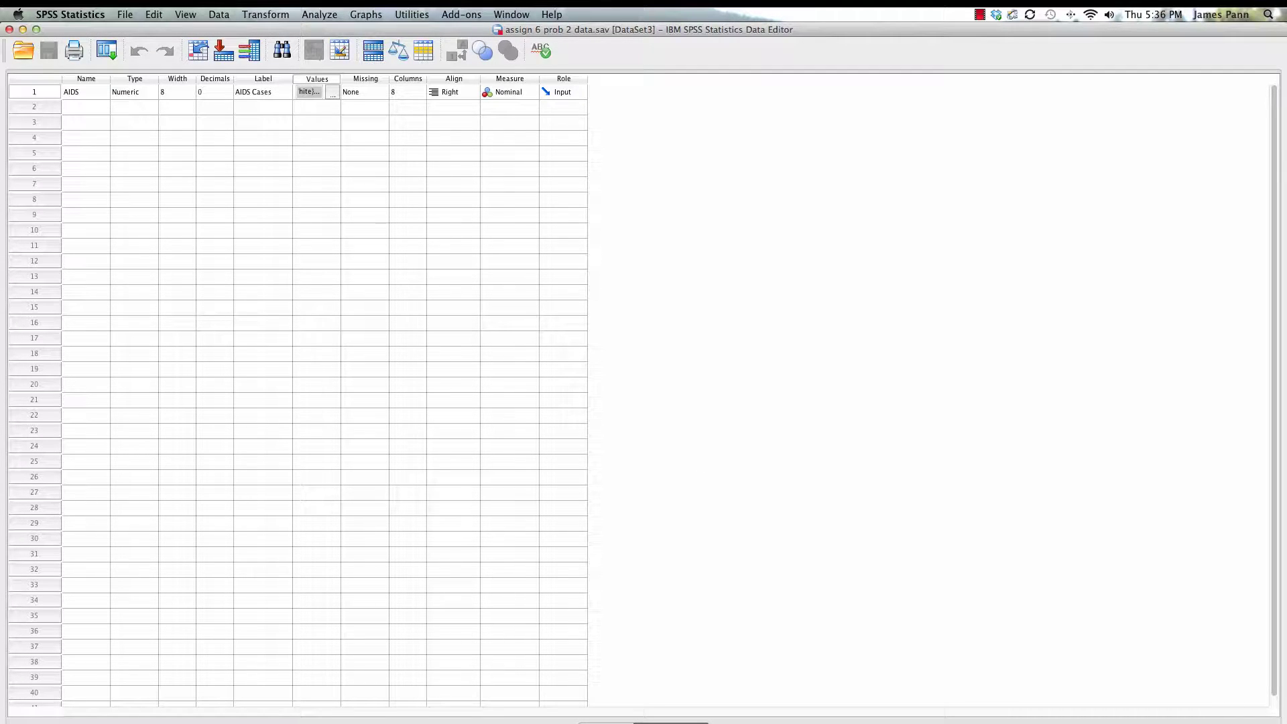
{"action": "left_click", "coordinate": [605, 722]}
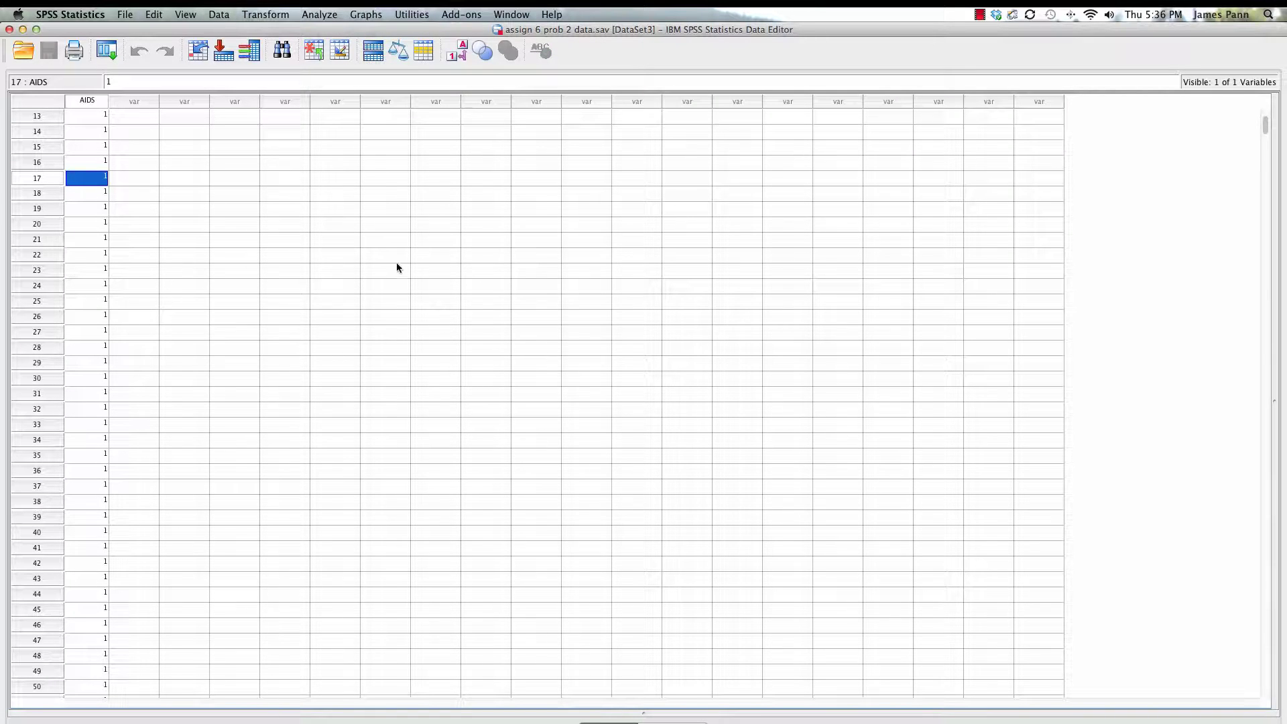
Step: Open the legacy one-sample Chi-square test with AIDS Cases as the test variable
{"action": "left_click", "coordinate": [320, 15]}
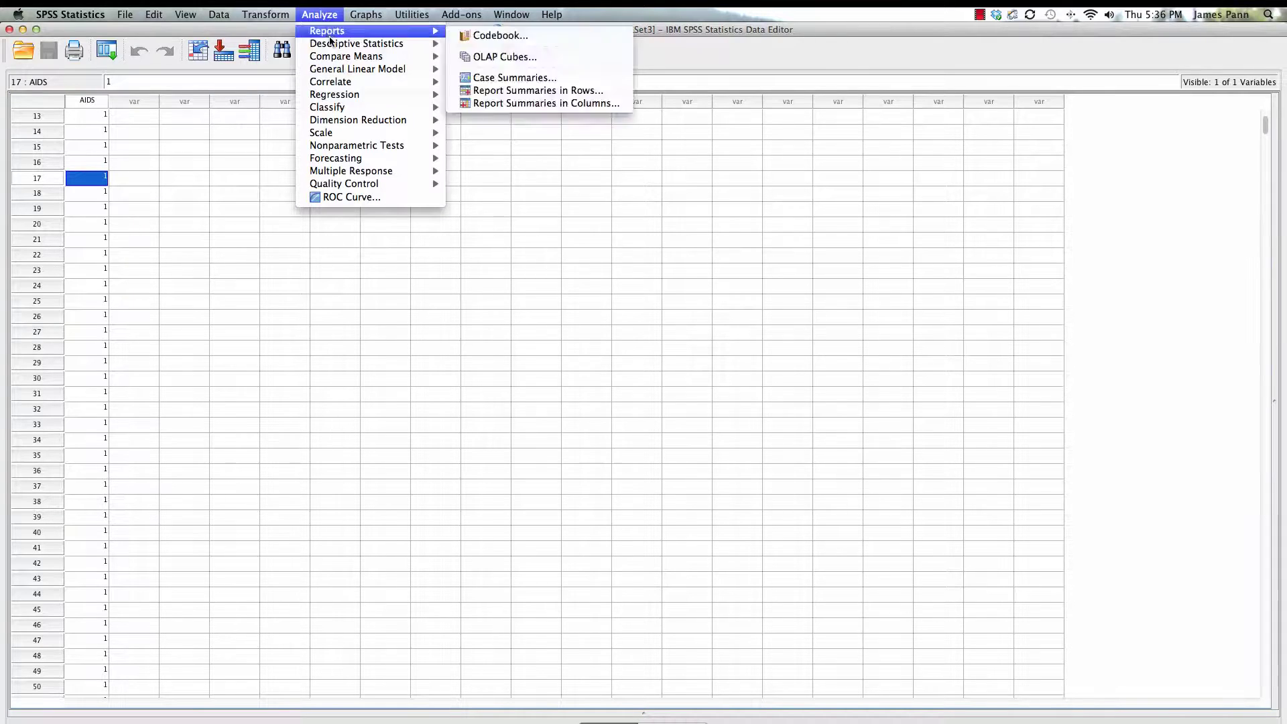
{"action": "mouse_move", "coordinate": [331, 47]}
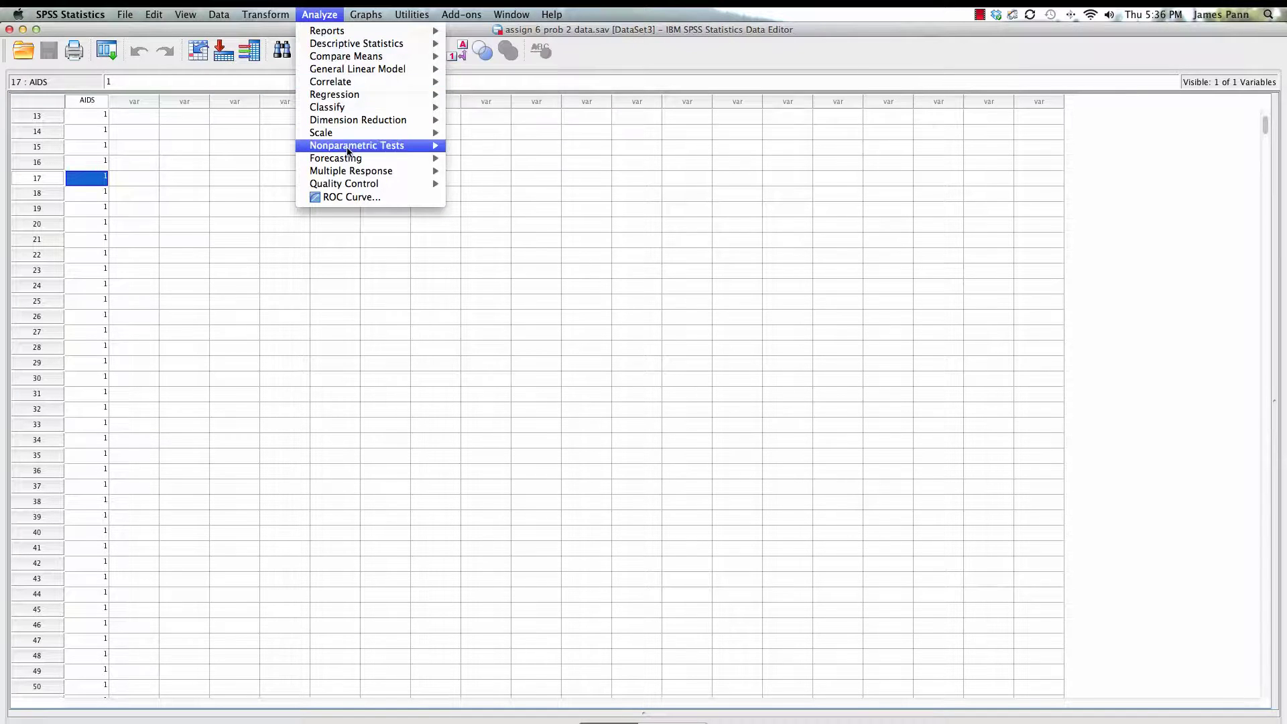
{"action": "mouse_move", "coordinate": [422, 146]}
{"action": "mouse_move", "coordinate": [505, 190]}
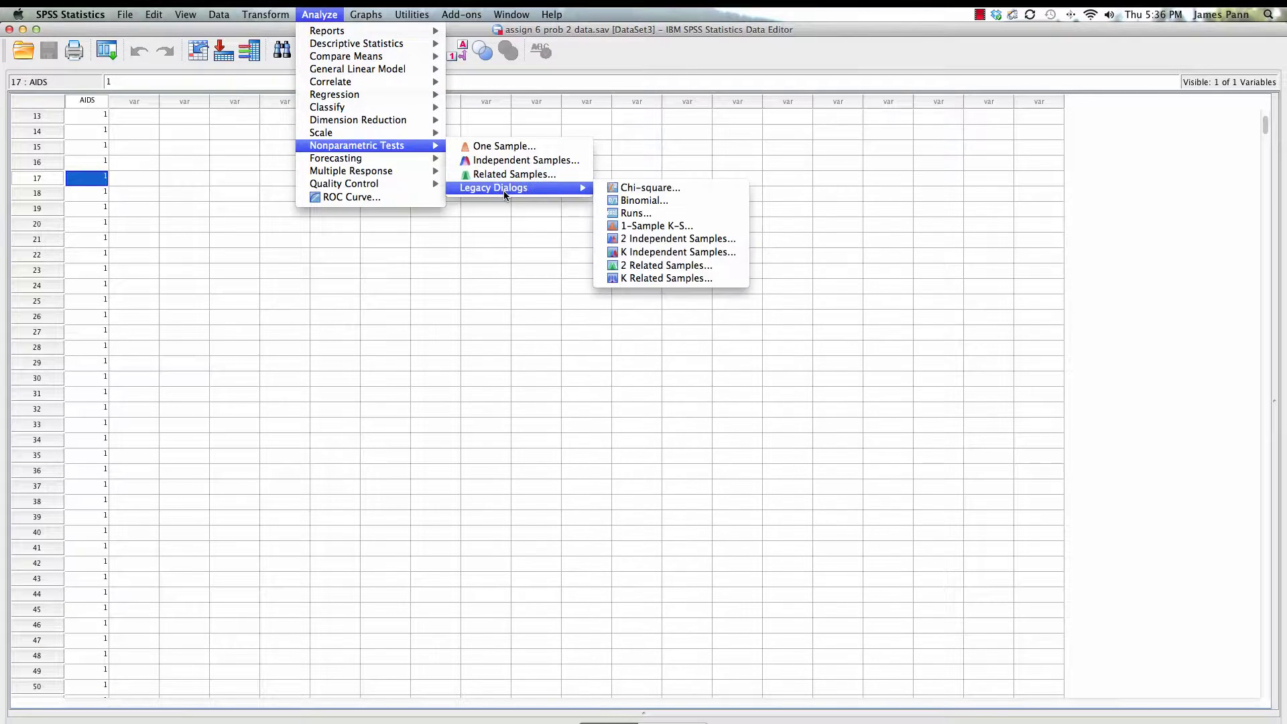
{"action": "left_click", "coordinate": [613, 188]}
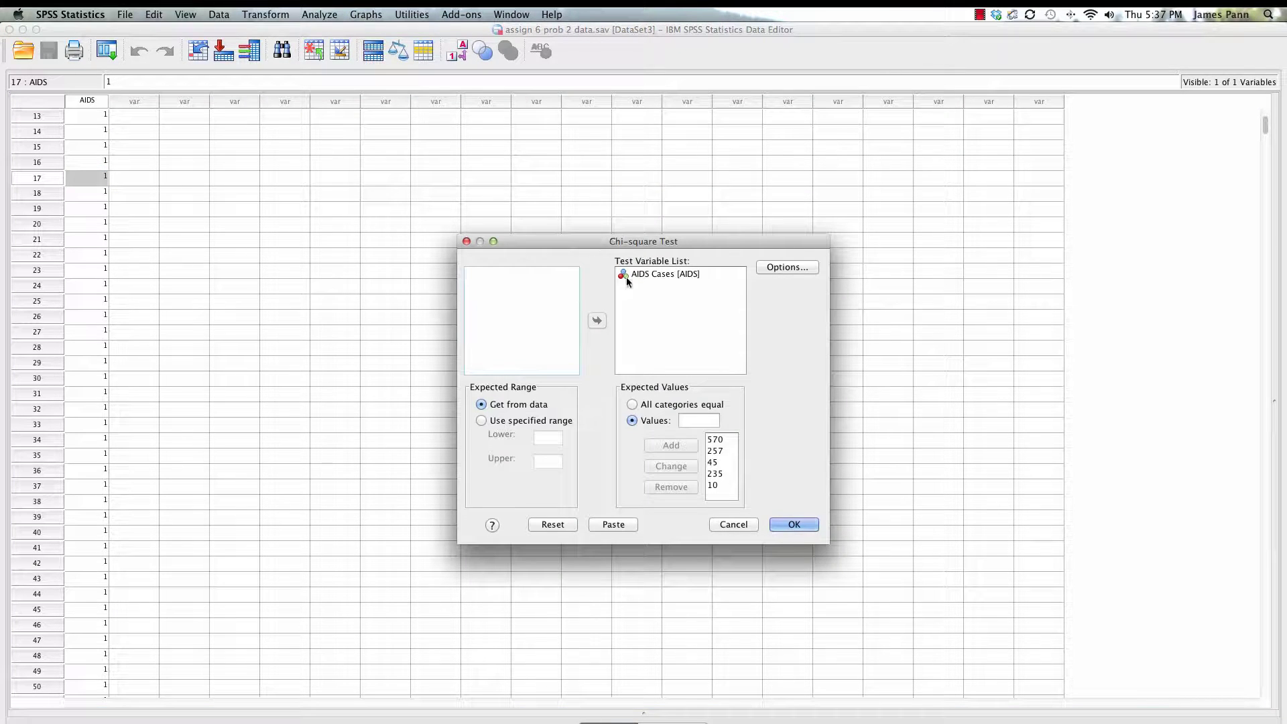
{"action": "left_click", "coordinate": [629, 275]}
{"action": "left_click", "coordinate": [596, 320]}
{"action": "left_click", "coordinate": [597, 320]}
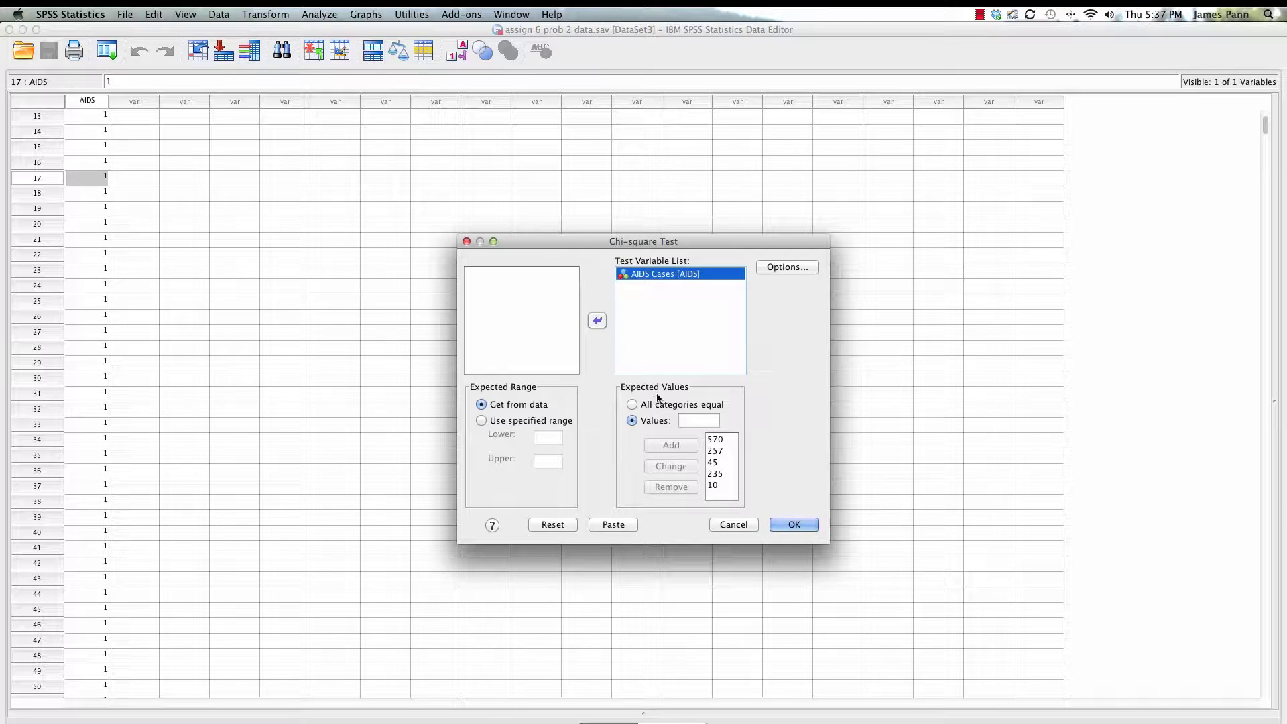
Step: Use expected values 570, 257, 45, 235, 10, request descriptives, and run the test
{"action": "left_click", "coordinate": [716, 441]}
{"action": "left_click", "coordinate": [793, 268]}
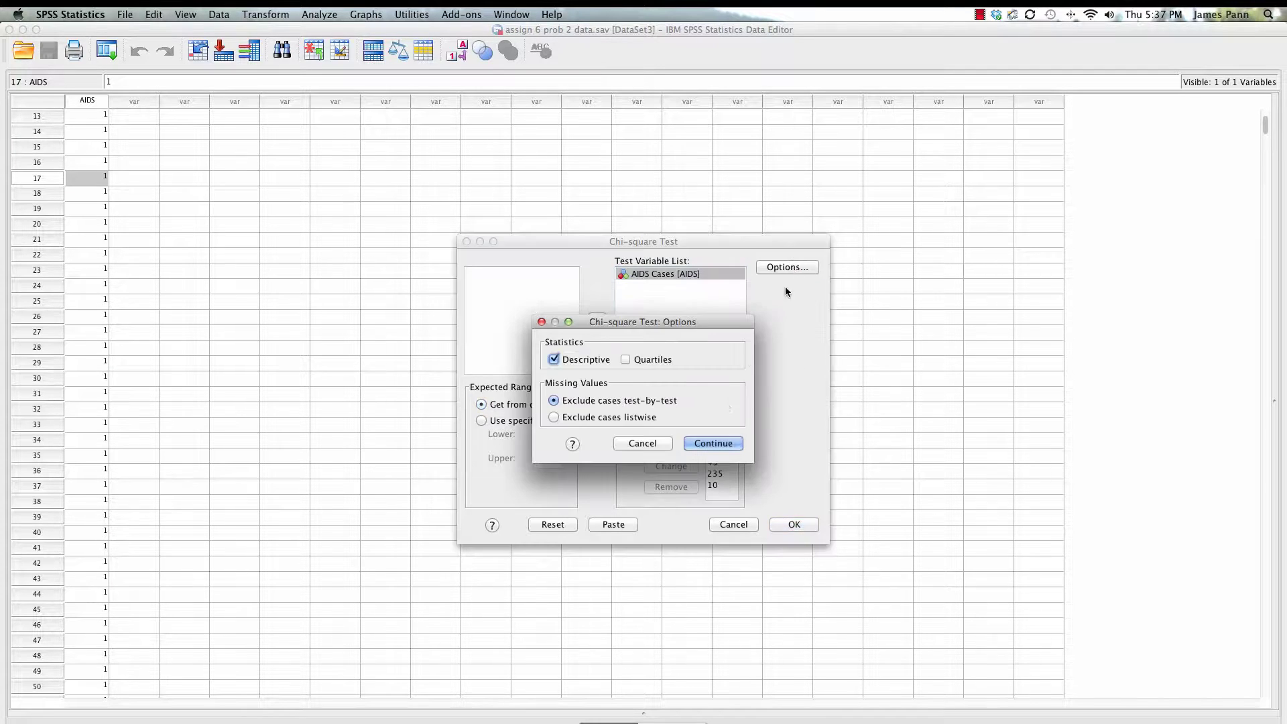
{"action": "left_click", "coordinate": [705, 446]}
{"action": "left_click", "coordinate": [795, 525]}
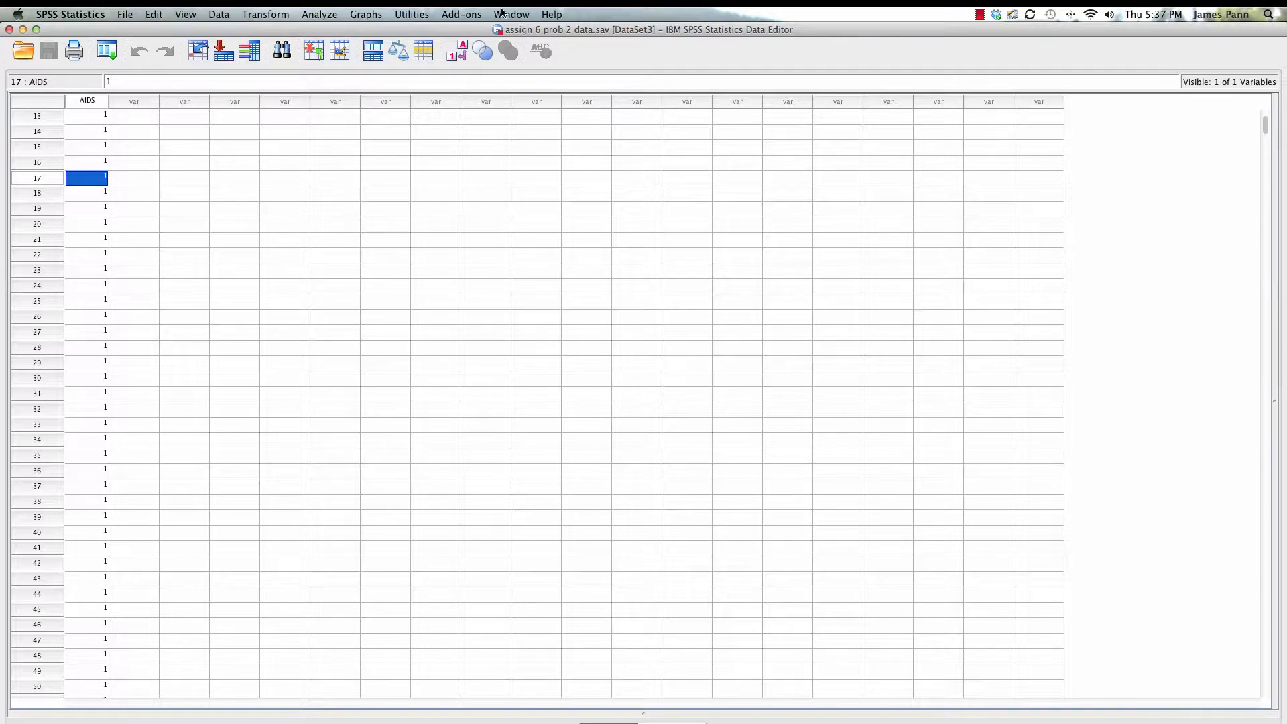
Step: Bring Output5 forward and inspect Test Statistics: chi-square 299.697, df 4, significance .000
{"action": "left_click", "coordinate": [506, 14]}
{"action": "left_click", "coordinate": [511, 65]}
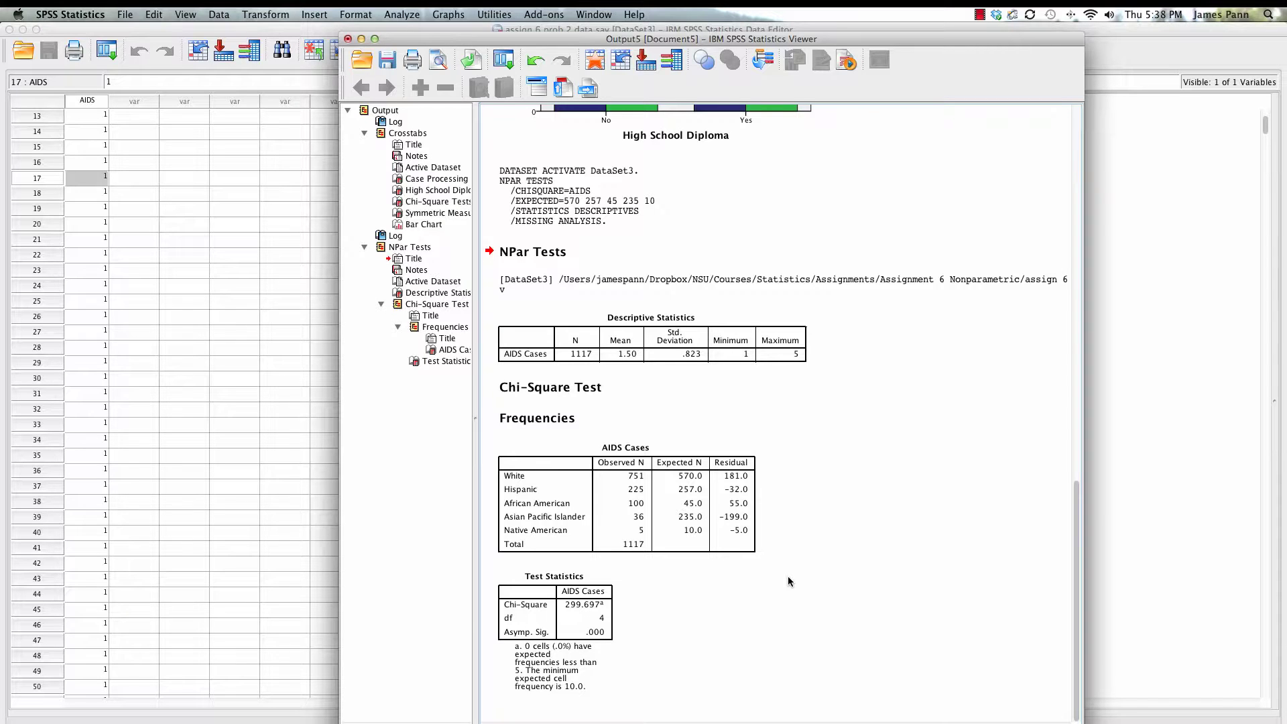
{"action": "left_click", "coordinate": [594, 602]}
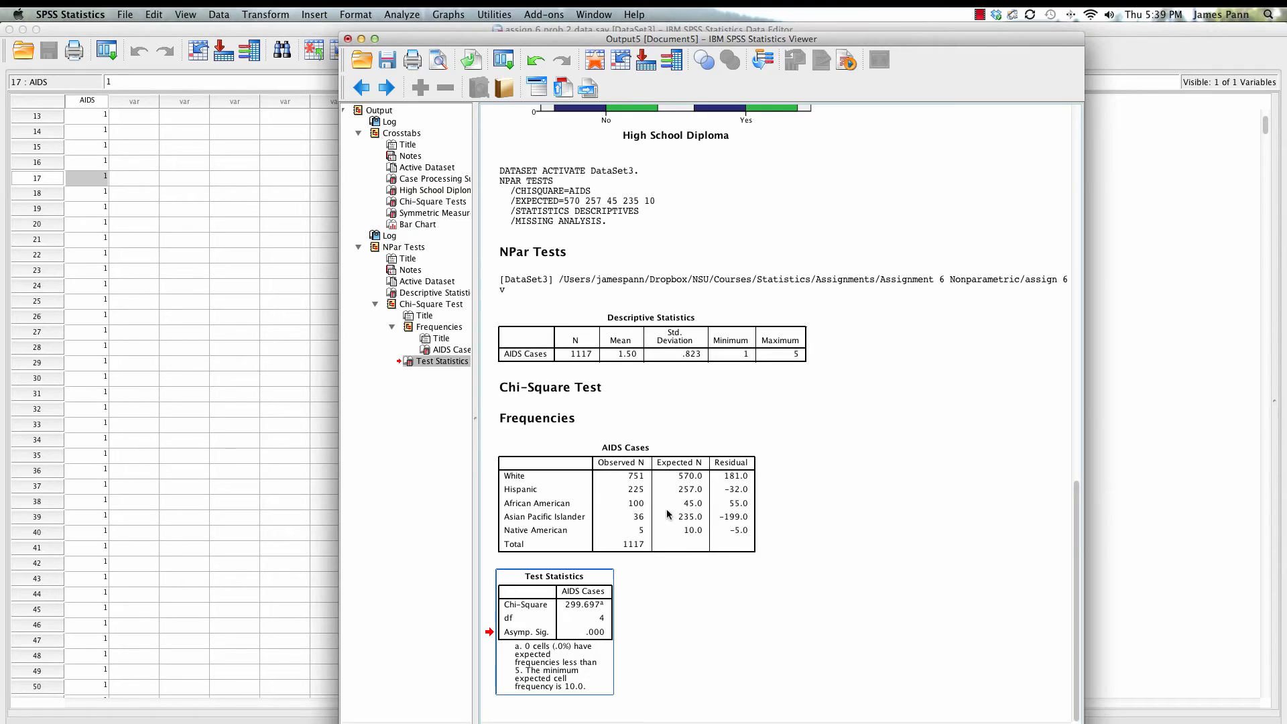
{"action": "left_click", "coordinate": [981, 14]}
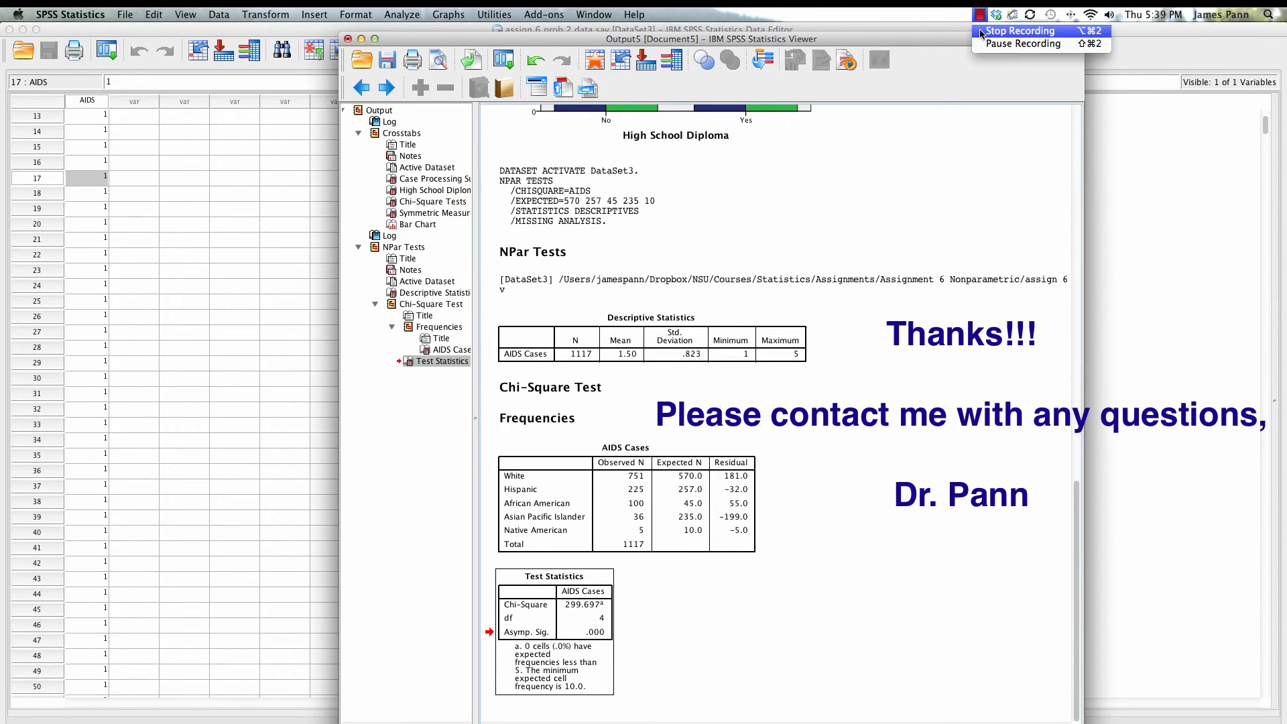